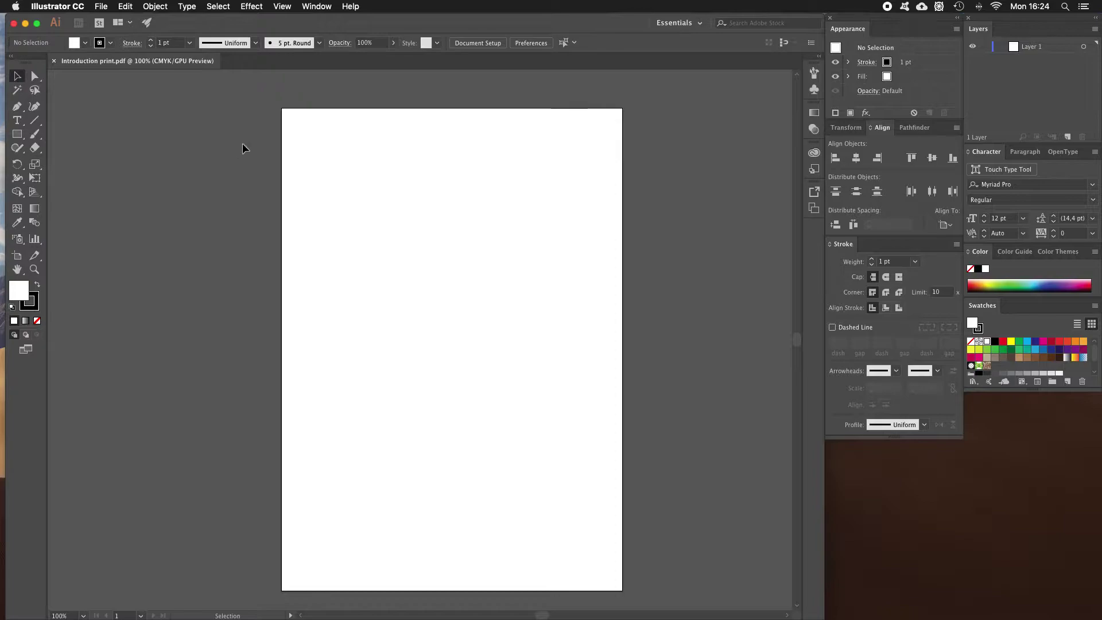
drag(292, 118, 605, 577)
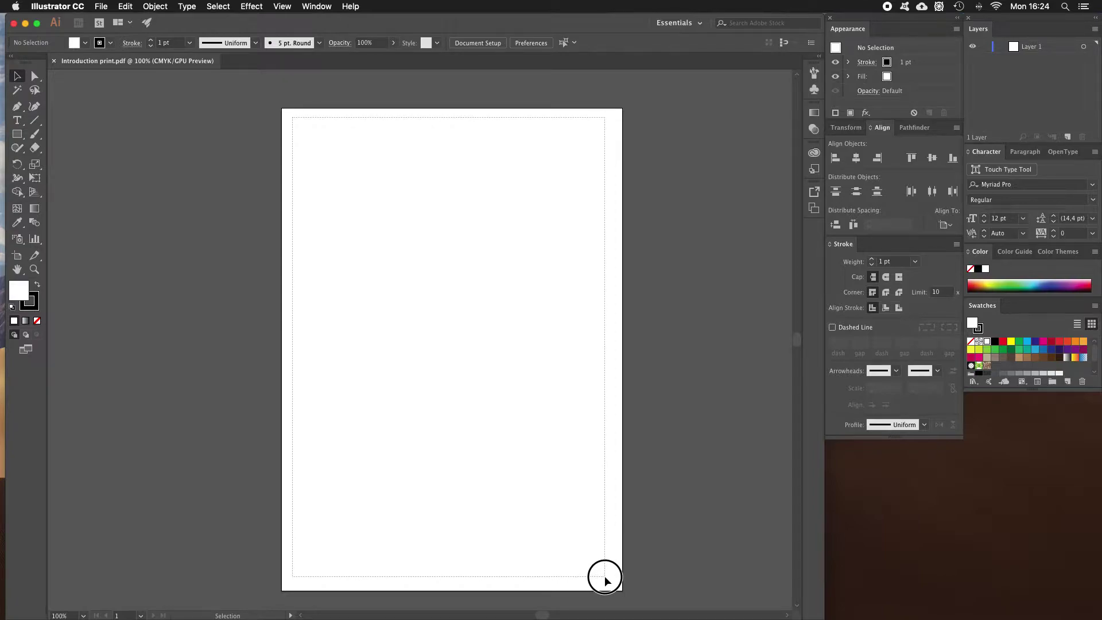
drag(605, 579, 605, 580)
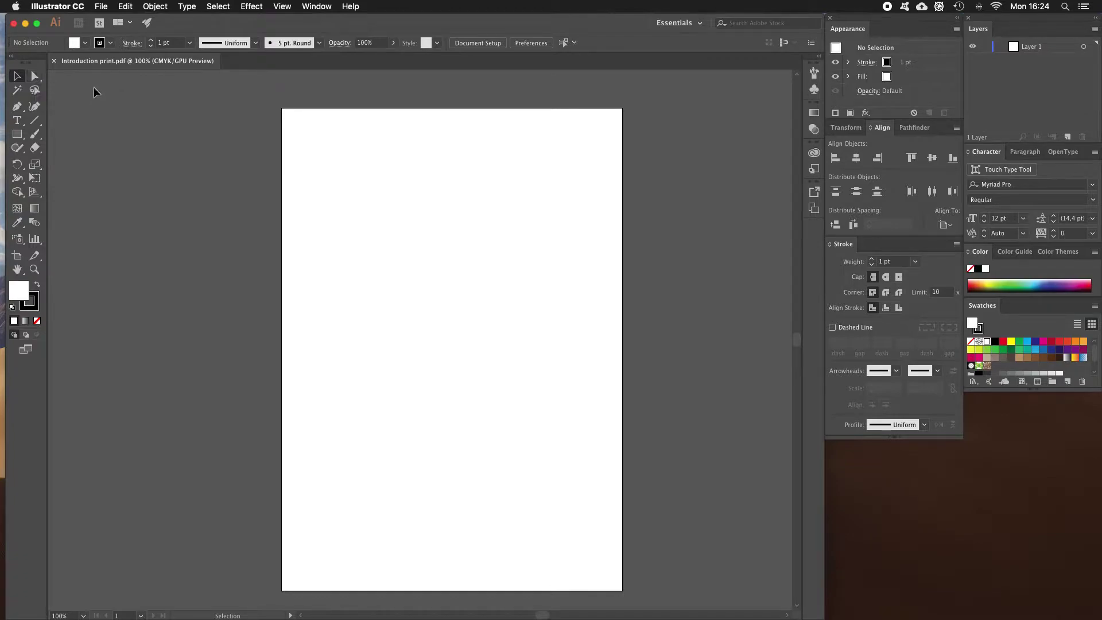
key(a)
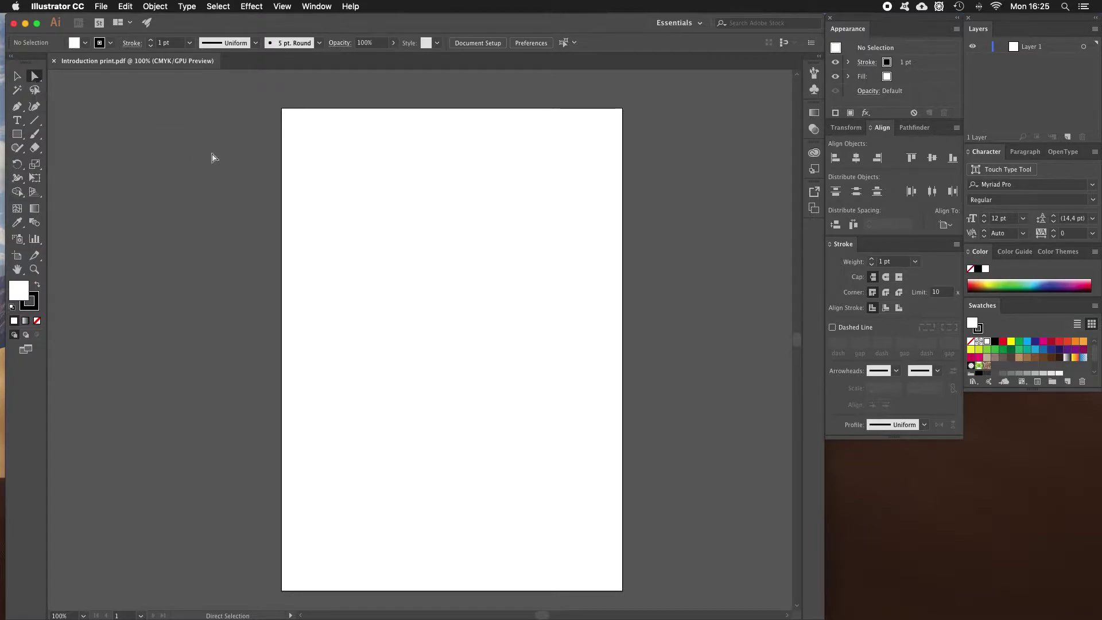
drag(293, 123, 612, 230)
drag(288, 118, 615, 254)
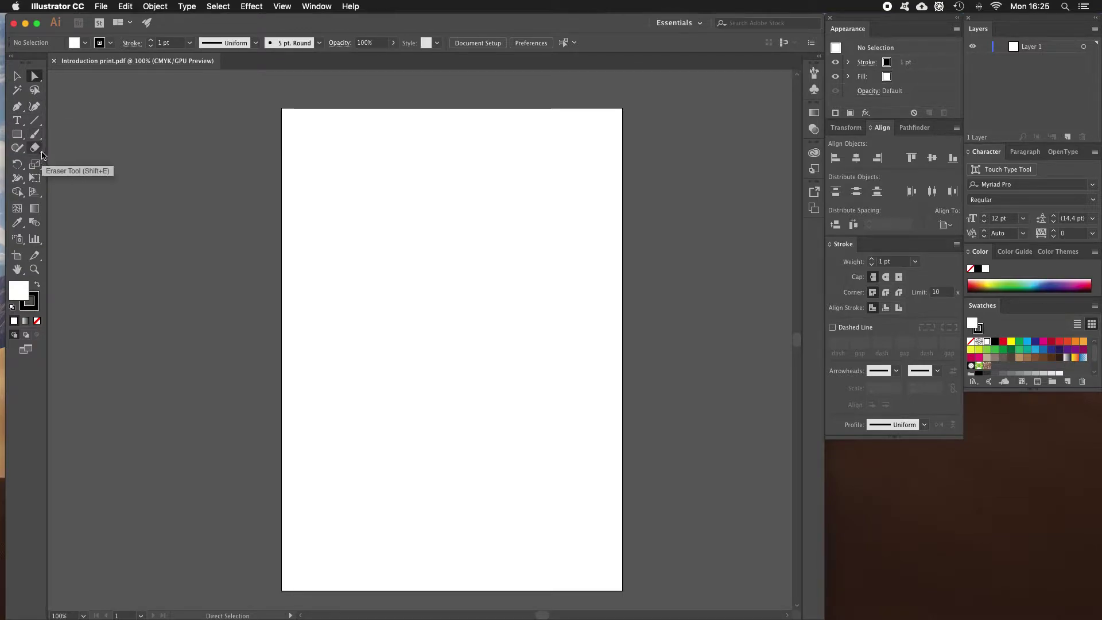
Step: Detach the Pen tool group as a floating palette beside the toolbox and close that palette again
click(23, 114)
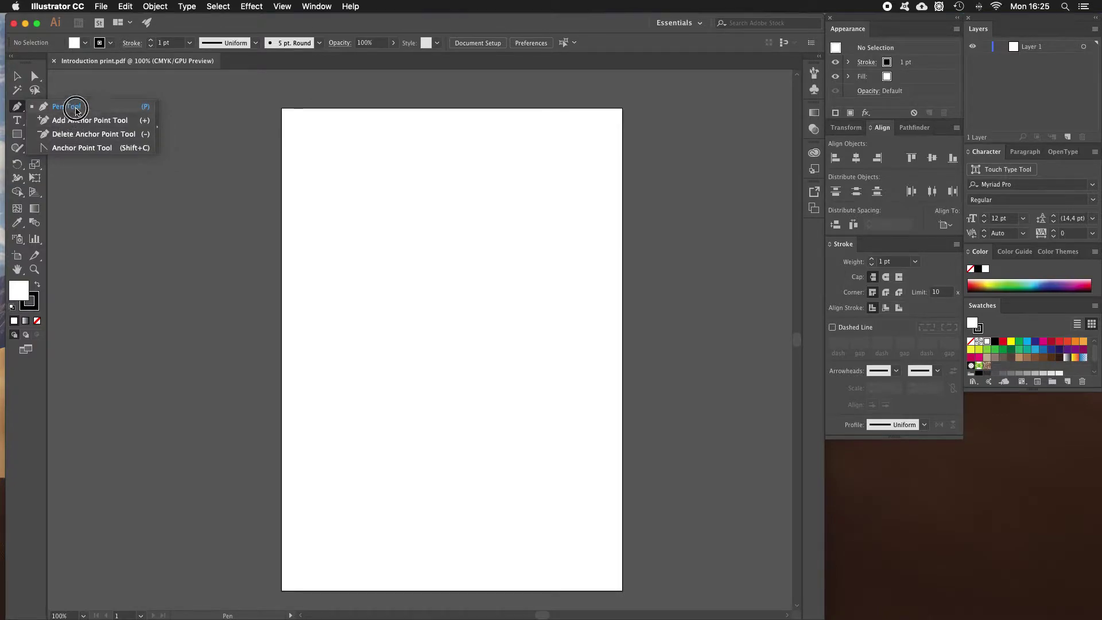
click(159, 131)
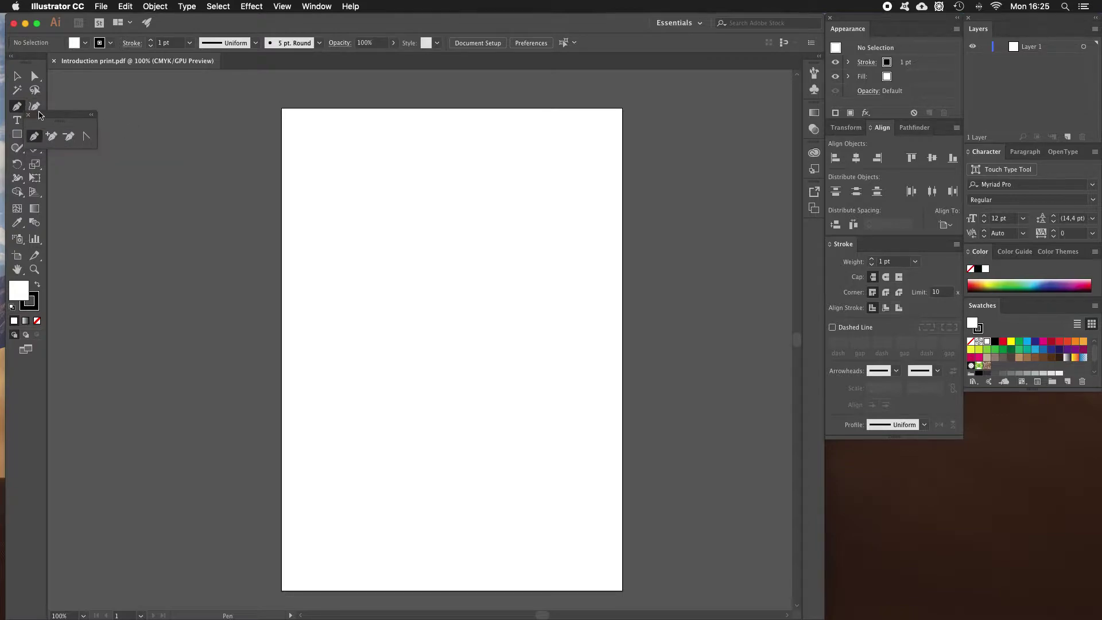
drag(43, 110, 73, 78)
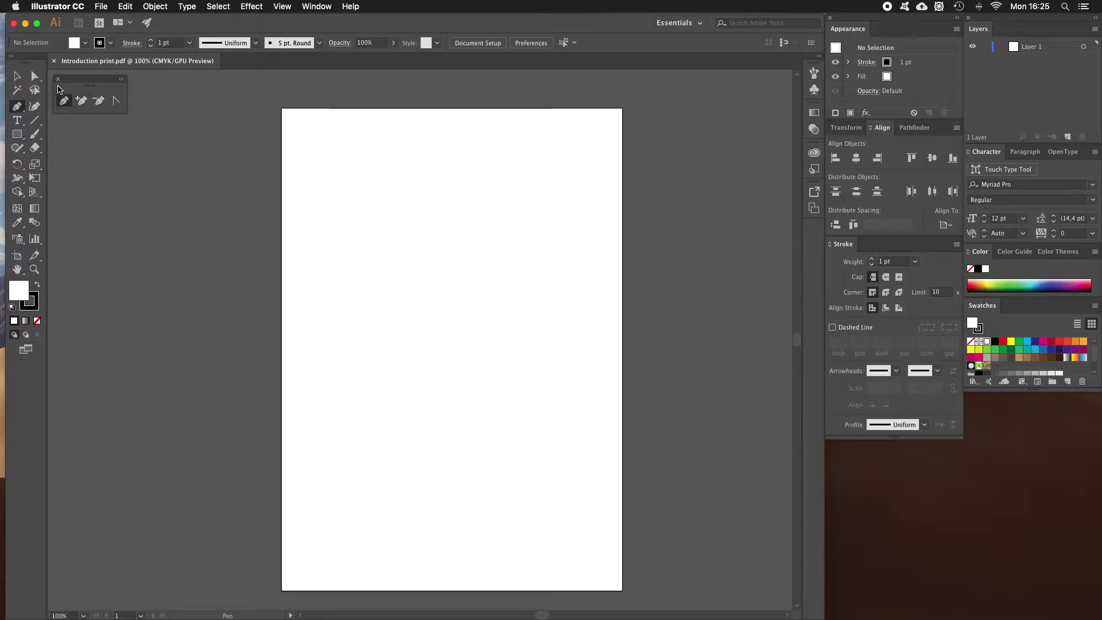
click(23, 111)
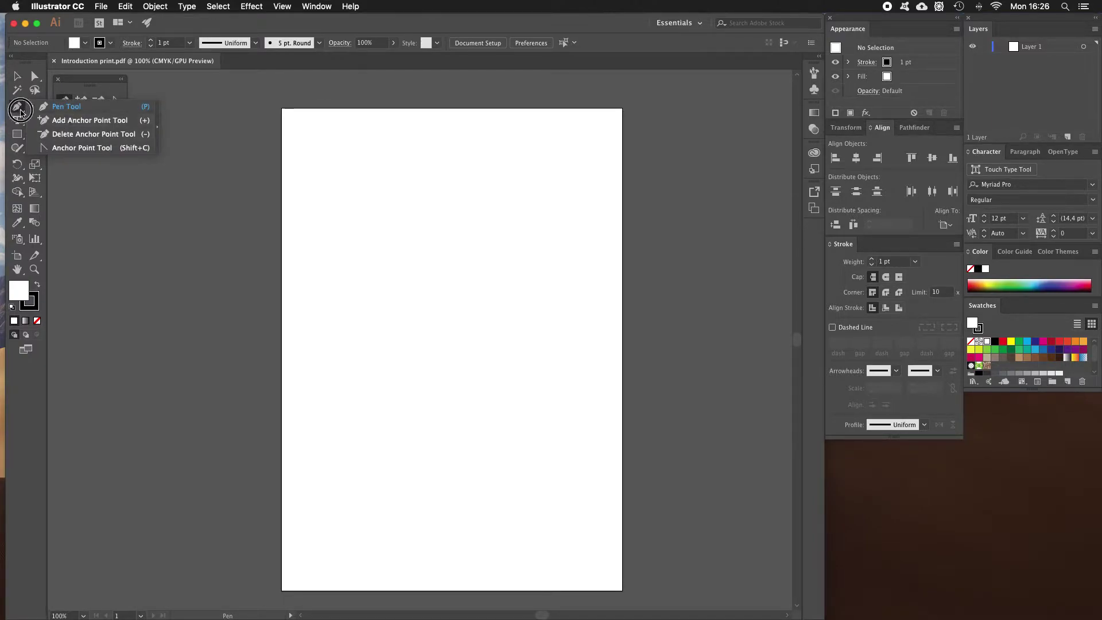
click(21, 110)
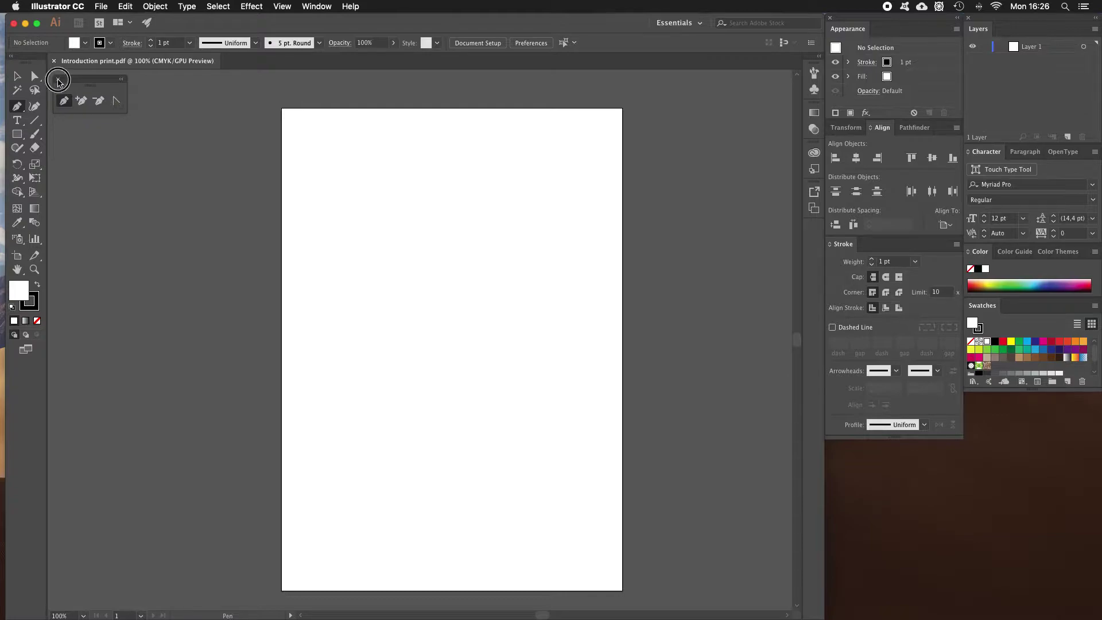
click(58, 81)
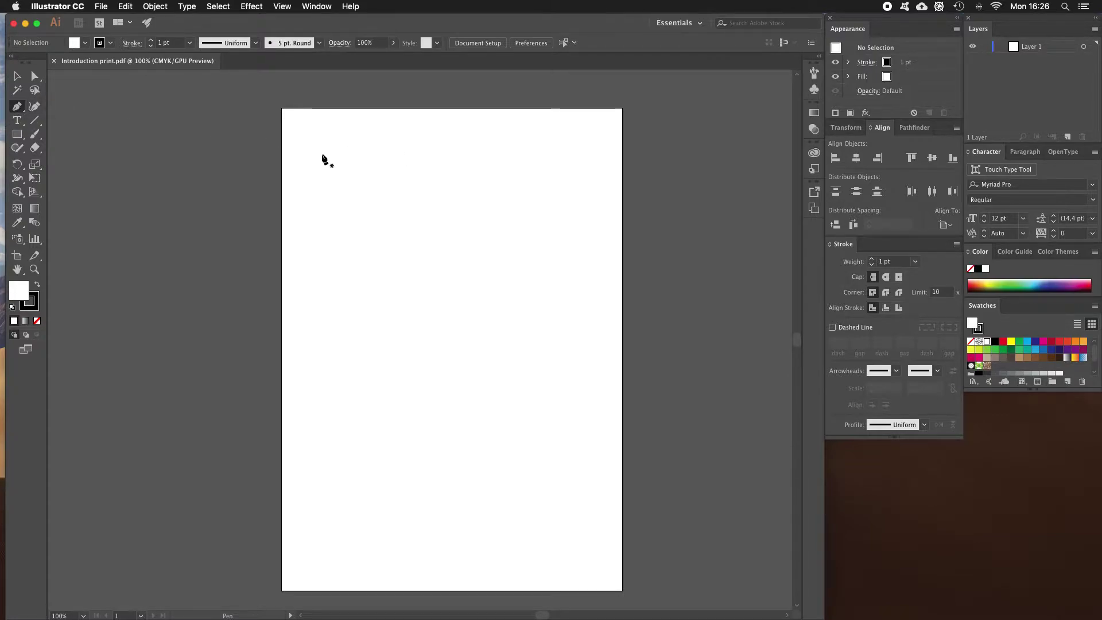
Step: Draw a closed, irregular 15-corner outline of straight segments on the page with the Pen tool, about 135 mm wide and 198 mm high
click(311, 146)
click(311, 258)
click(390, 280)
click(388, 396)
click(333, 414)
click(341, 462)
click(477, 468)
click(487, 360)
click(439, 350)
click(439, 288)
click(531, 278)
click(531, 179)
click(424, 229)
click(413, 156)
click(373, 187)
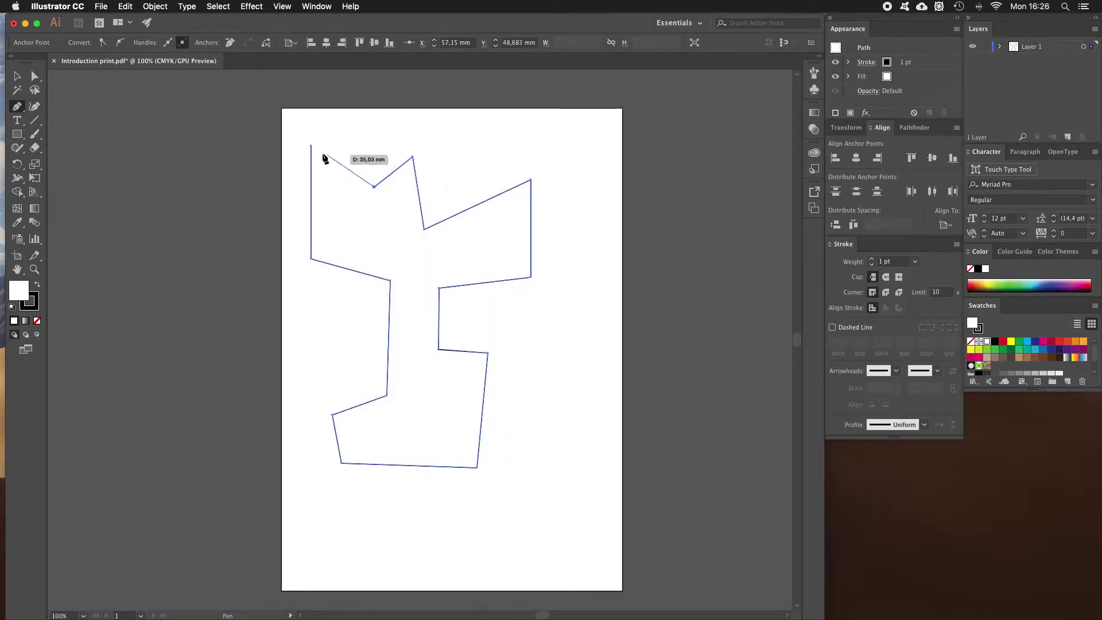
click(311, 147)
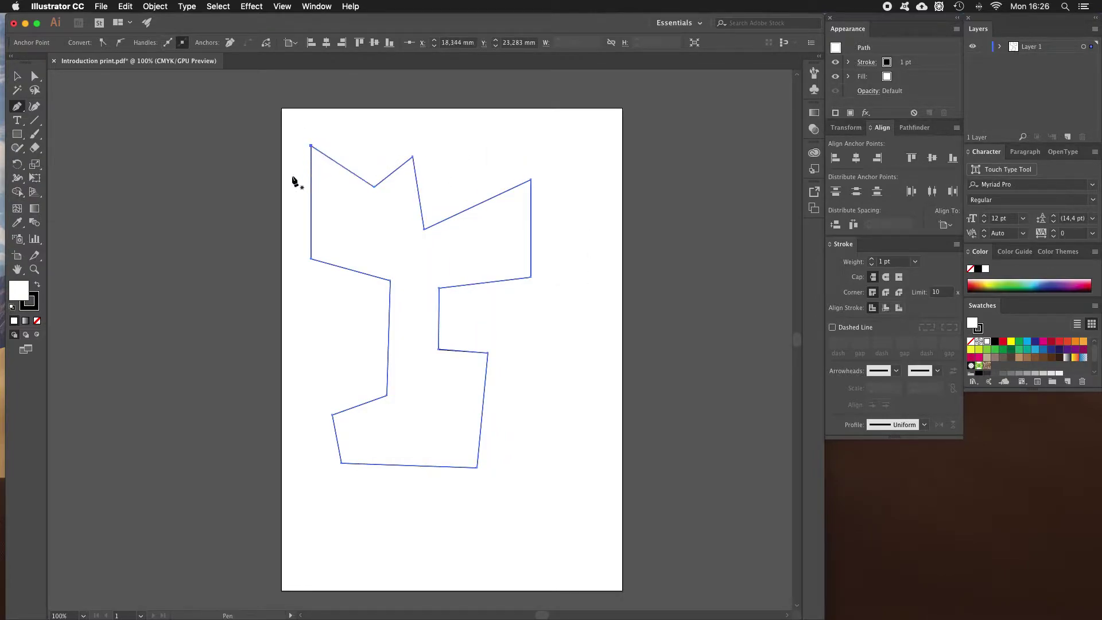
Step: Inspect the anchor points at the corners along the outline's upper edge up close
click(23, 111)
drag(23, 111, 66, 123)
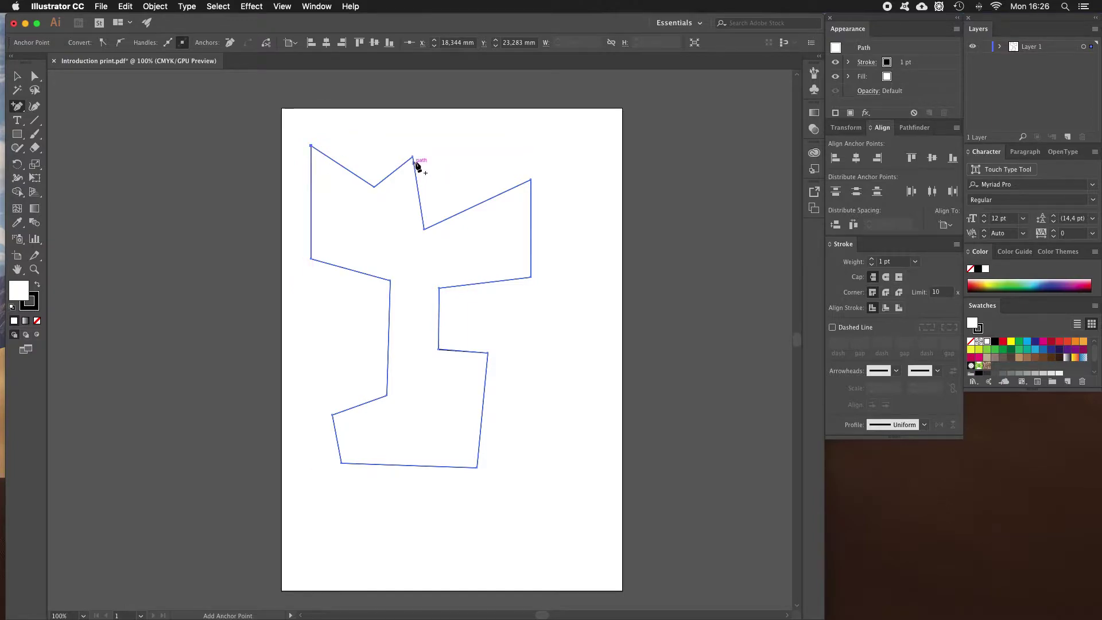
key(z)
scroll(424, 175, up, 3)
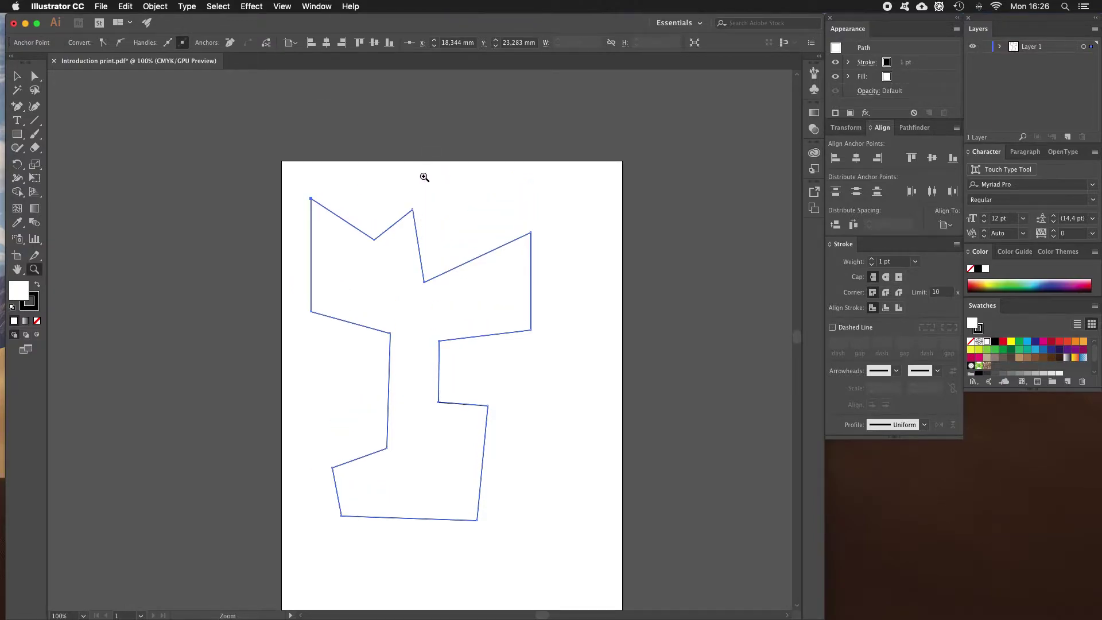
drag(408, 240, 408, 239)
scroll(425, 172, up, 8)
key(a)
click(437, 306)
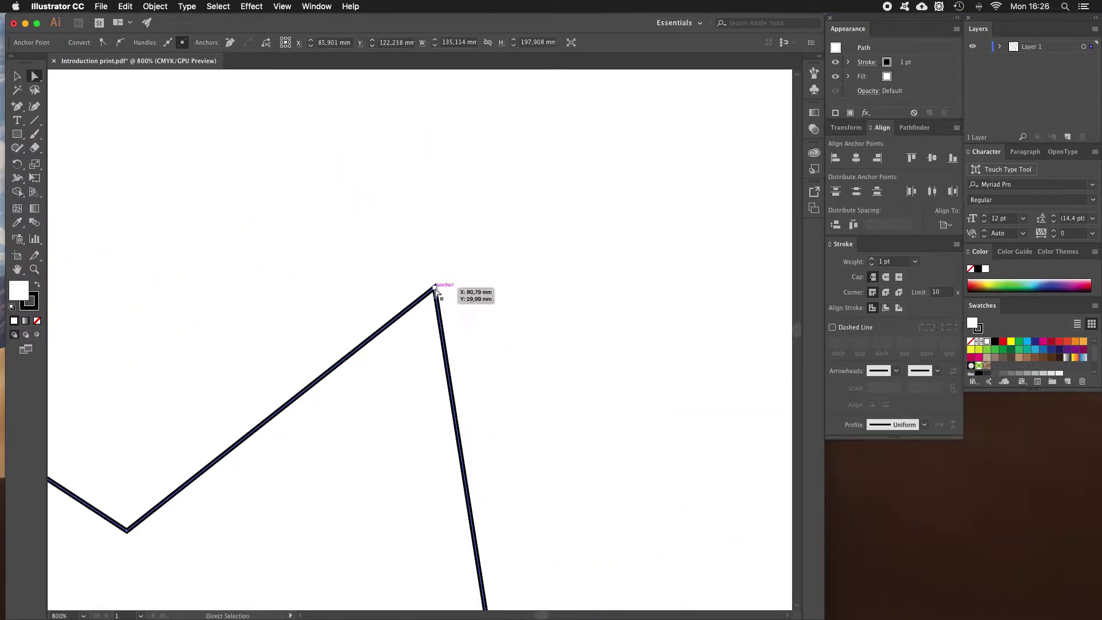
scroll(370, 282, left, 12)
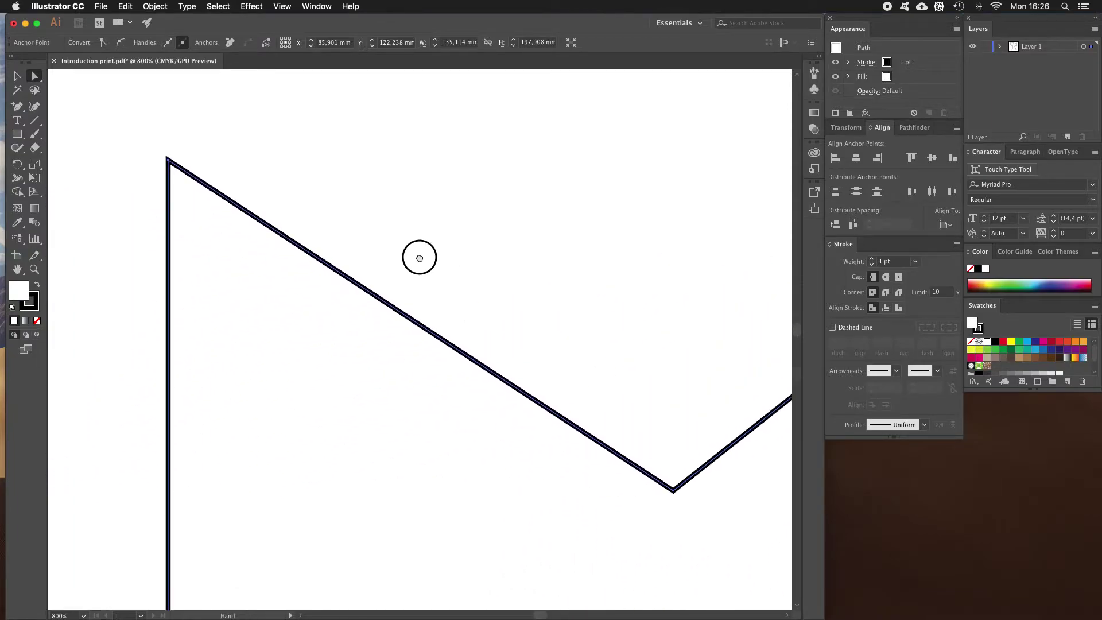
drag(310, 261, 313, 266)
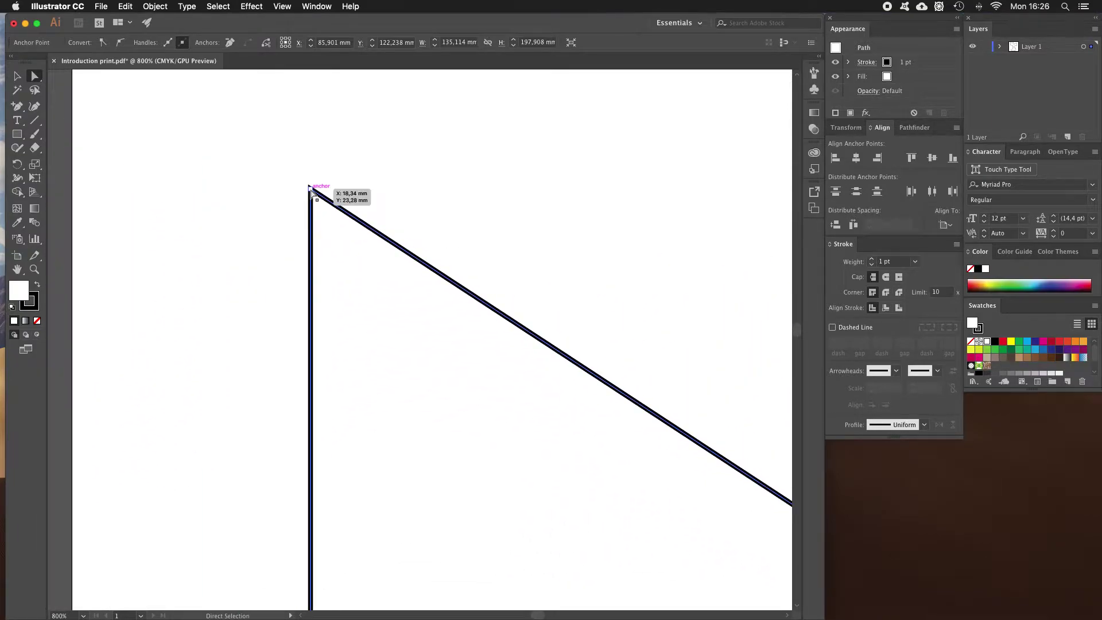
scroll(234, 209, right, 12)
scroll(233, 209, down, 3)
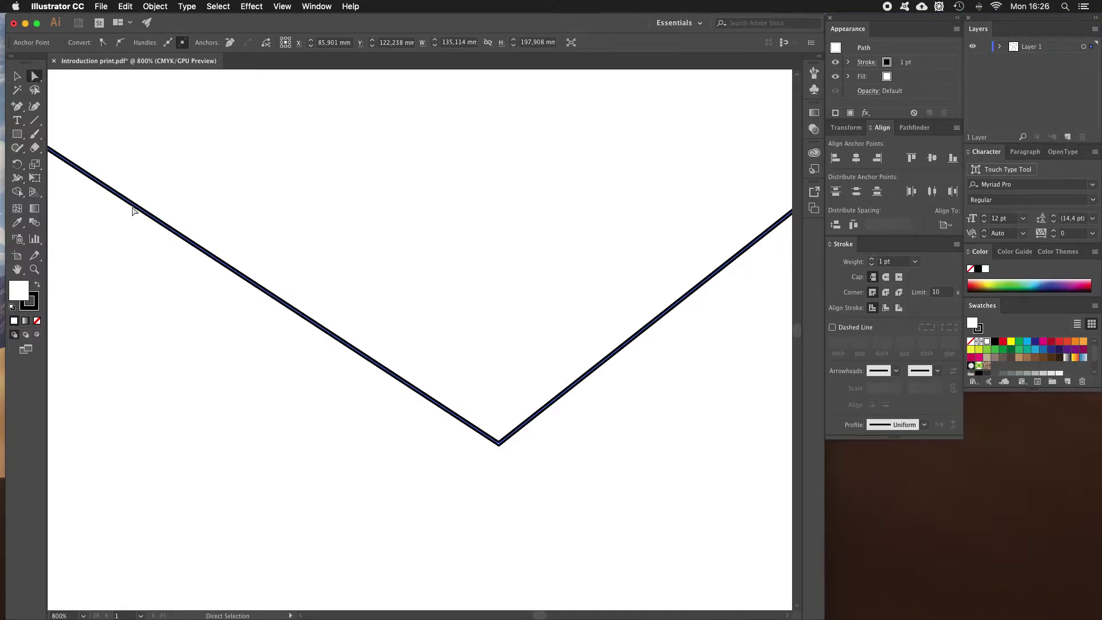
Step: Add three anchor points to the segment sloping down from the outline's upper-left corner and pull the middle one up and right
click(18, 110)
click(116, 194)
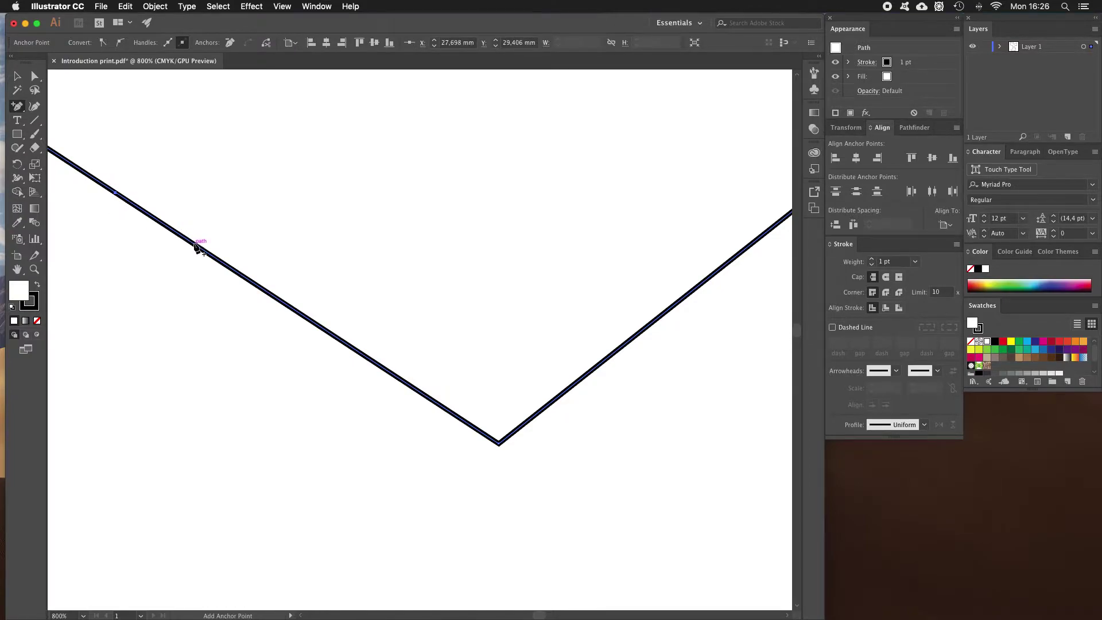
click(195, 245)
click(412, 387)
key(a)
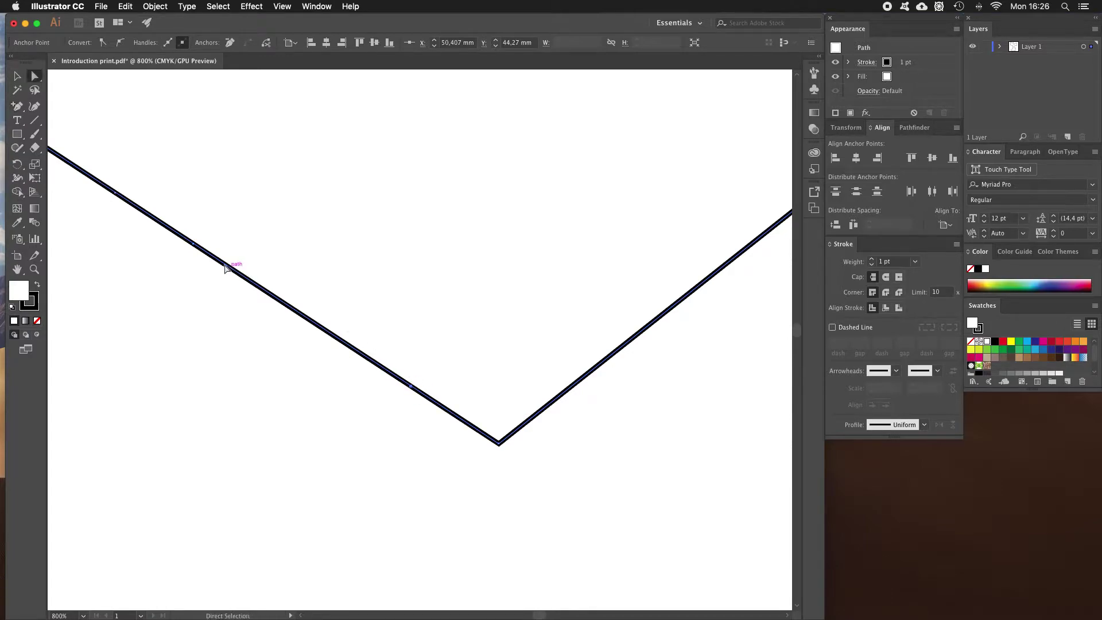
drag(195, 244, 256, 189)
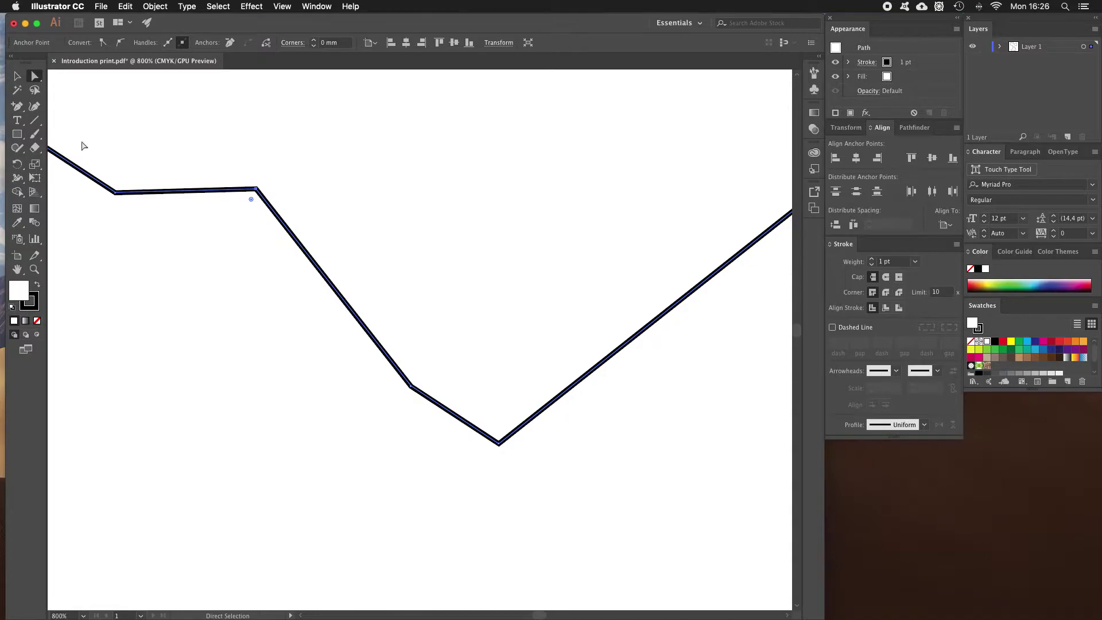
Step: Delete the three added points from the sloping segment with the Delete Anchor Point tool
click(17, 108)
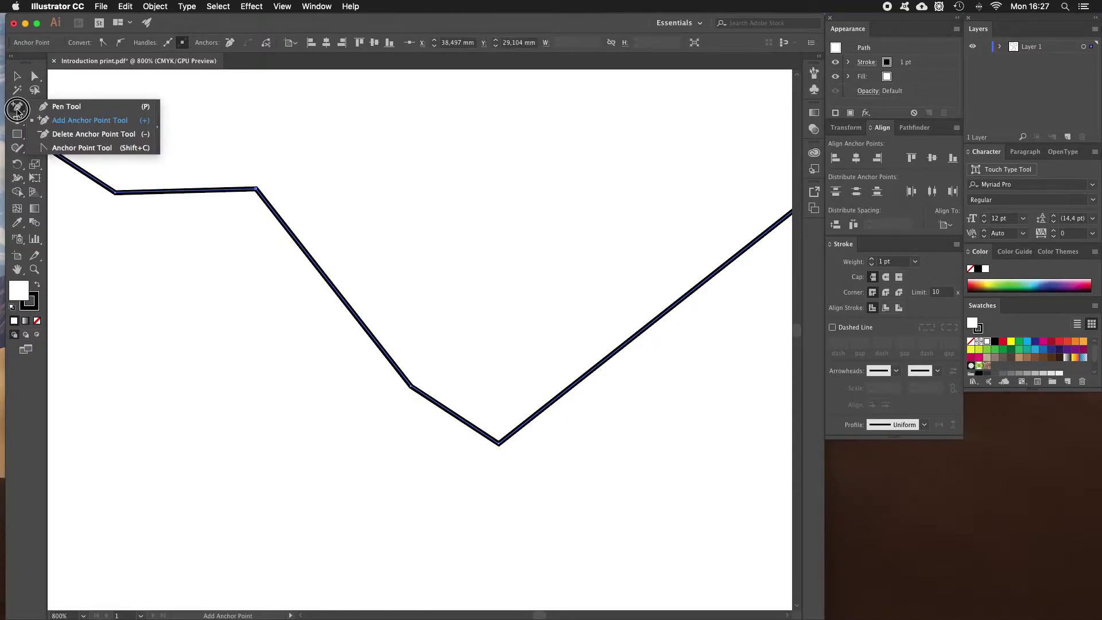
click(70, 134)
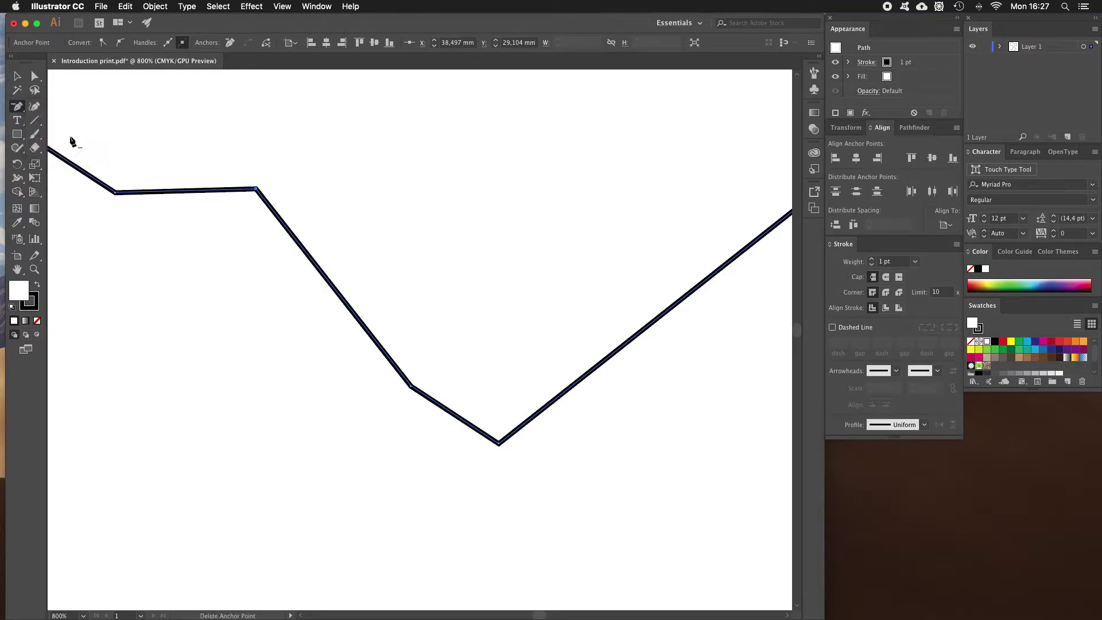
click(257, 188)
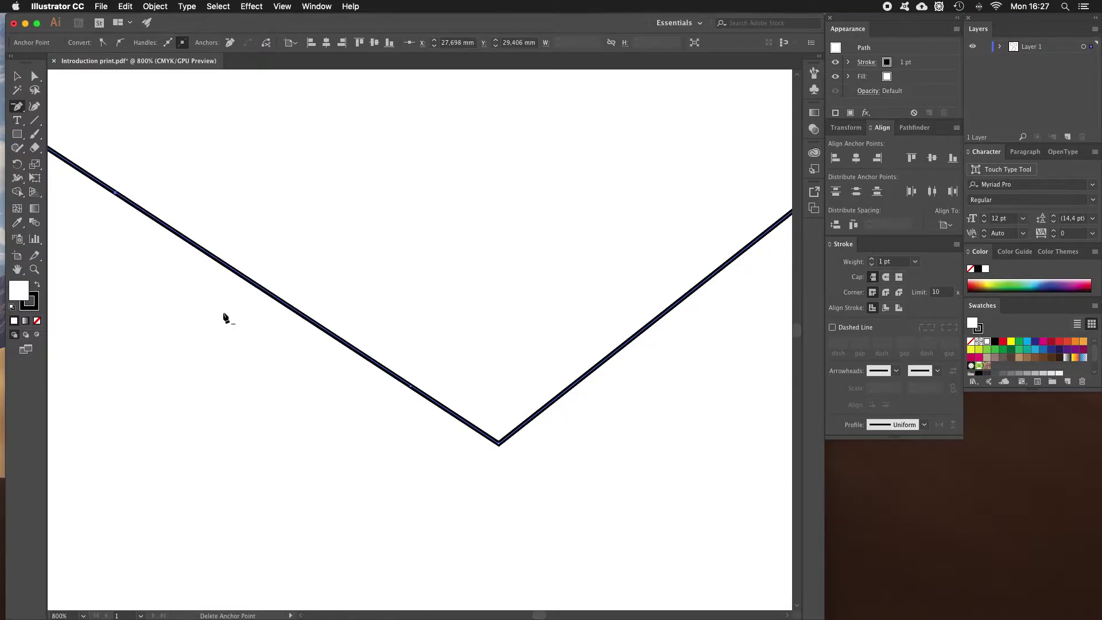
click(117, 192)
click(411, 386)
Step: Convert the corner at the bottom of the outline's first upper valley into a smooth curve with nearly horizontal handles, and deselect the path
click(18, 107)
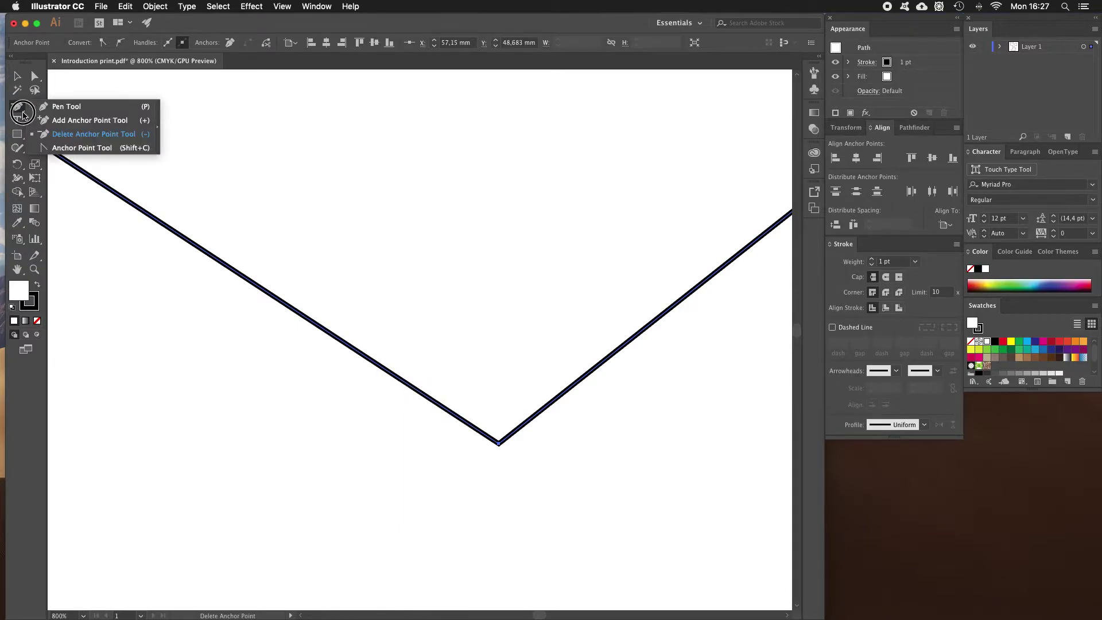
click(71, 148)
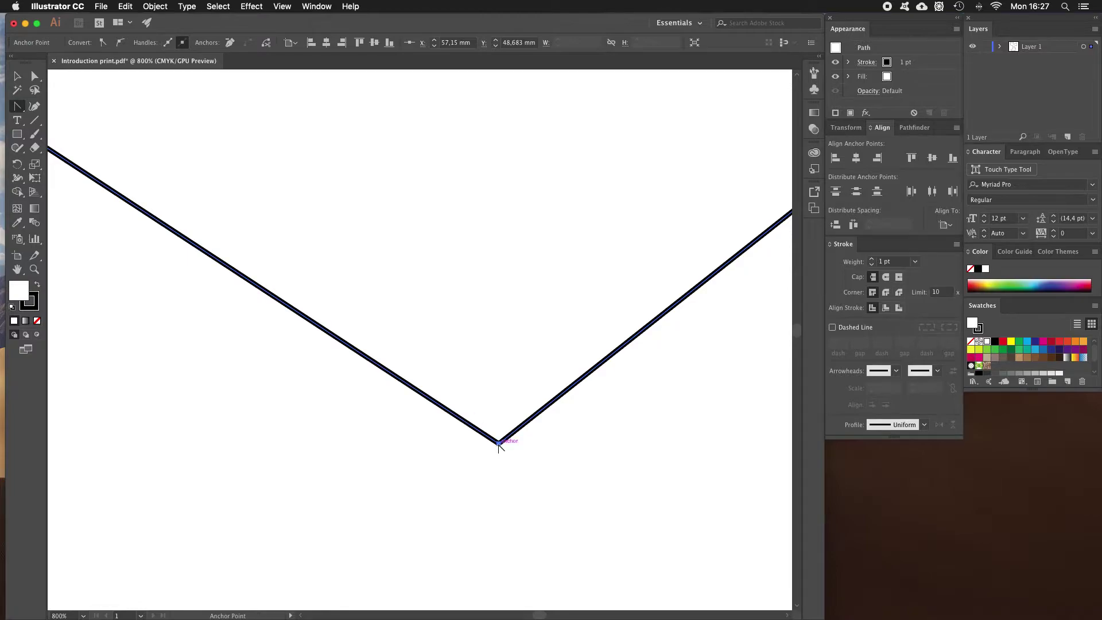
key(z)
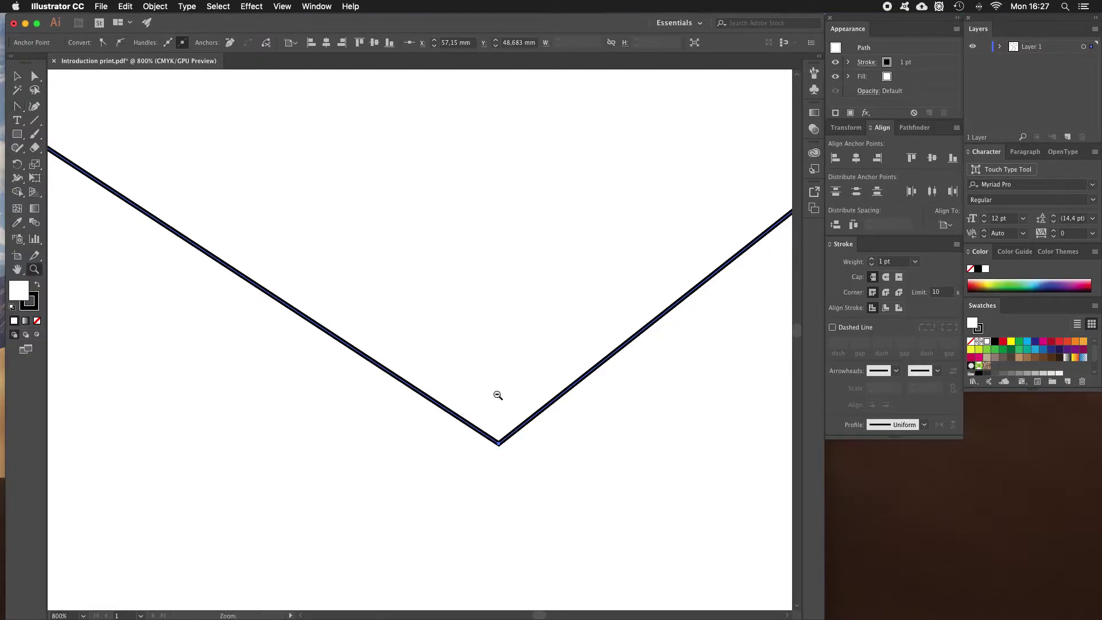
alt+click(496, 395)
alt+click(448, 337)
alt+click(441, 337)
drag(415, 317, 429, 396)
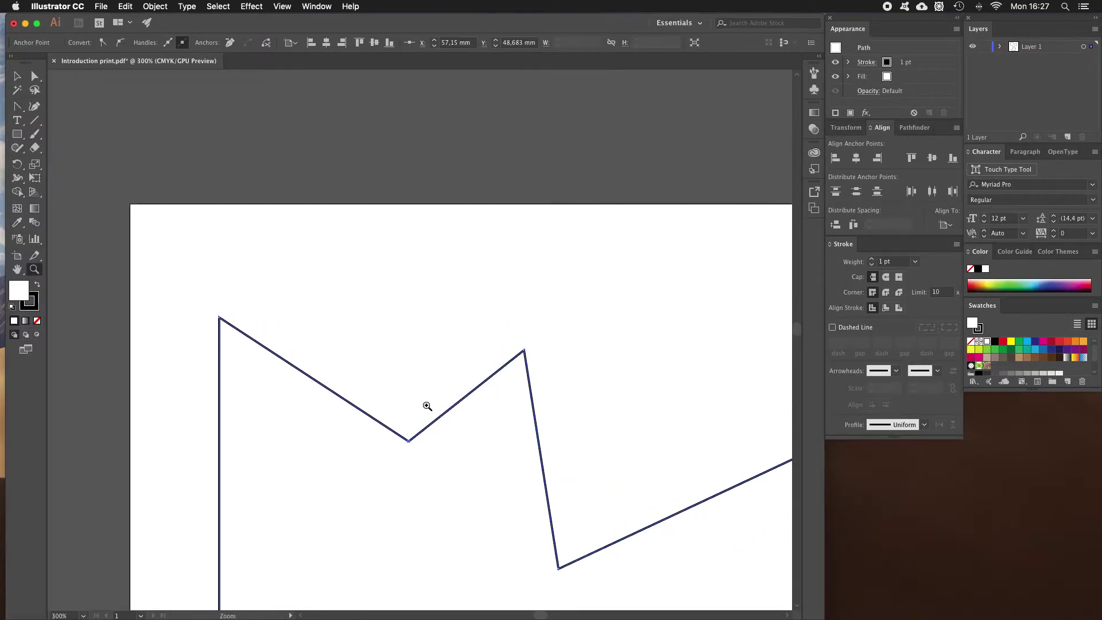
click(17, 106)
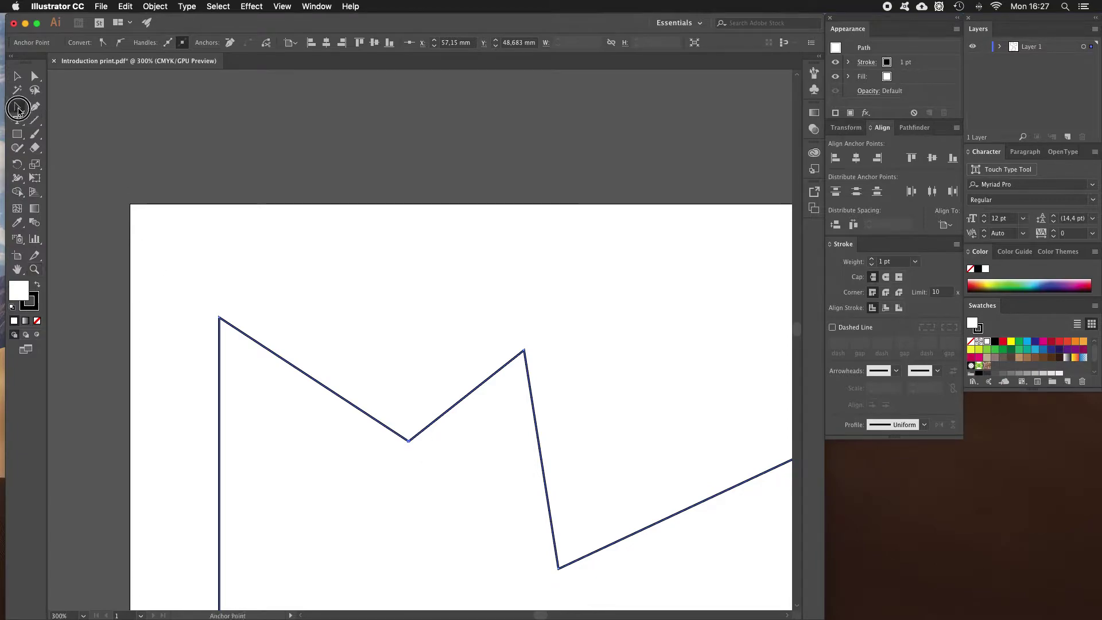
click(413, 442)
drag(412, 442, 306, 443)
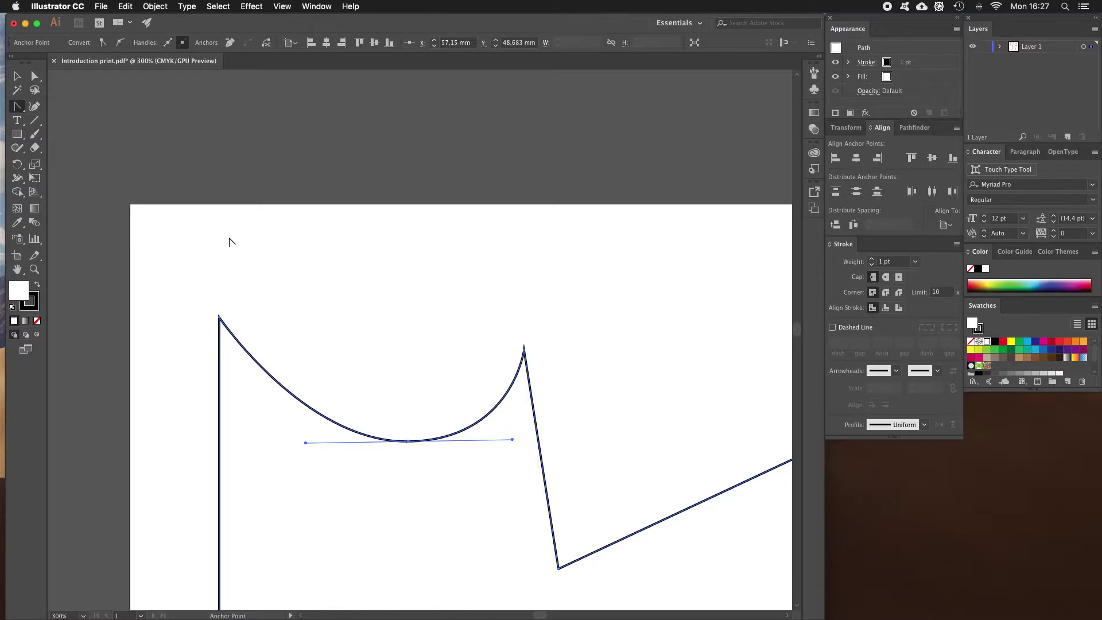
key(v)
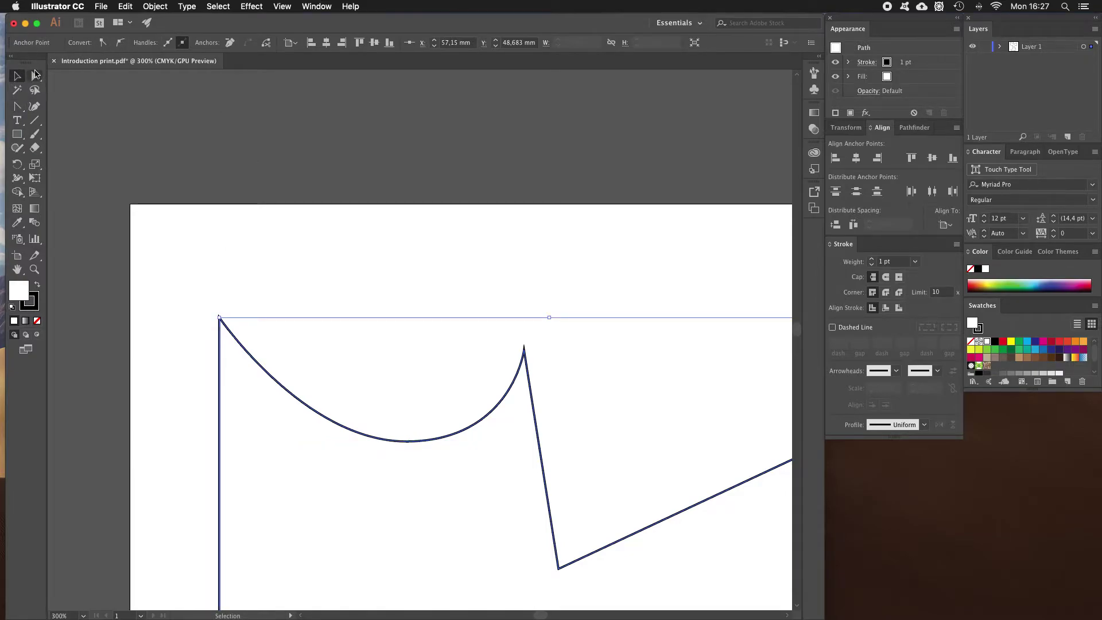
click(233, 279)
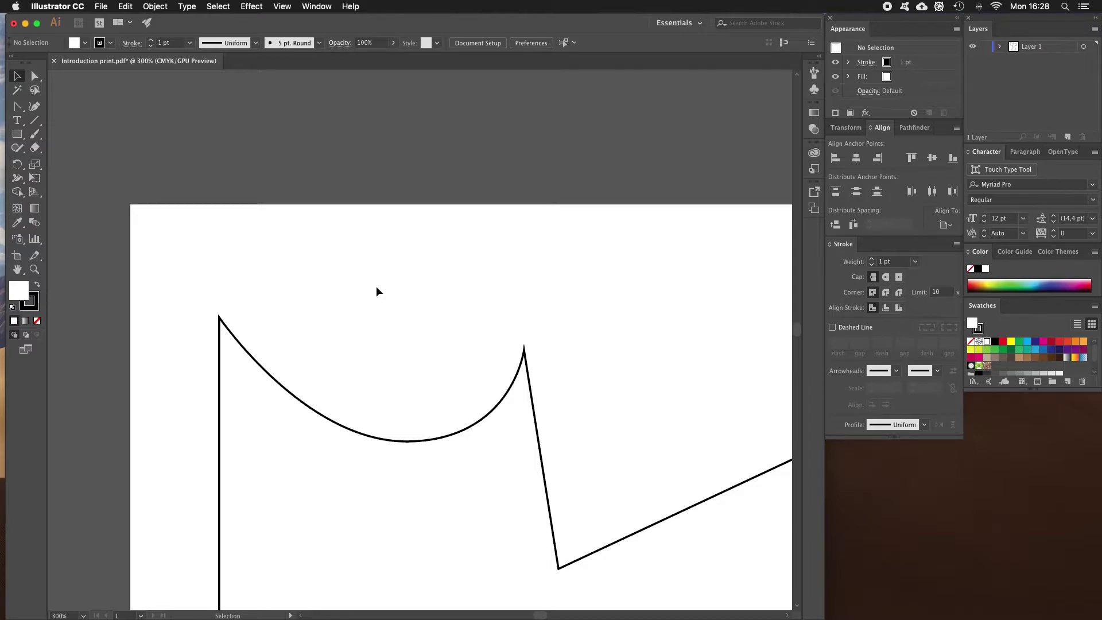
Step: Place a point text object with the Type tool just above the outline's upper-left corner
click(19, 124)
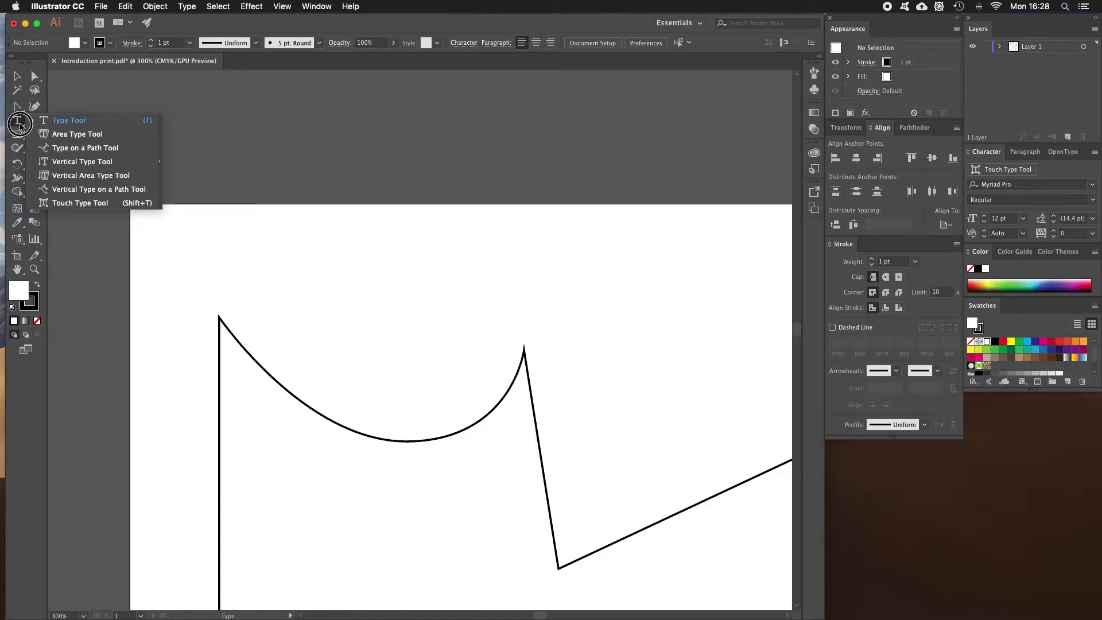
click(18, 123)
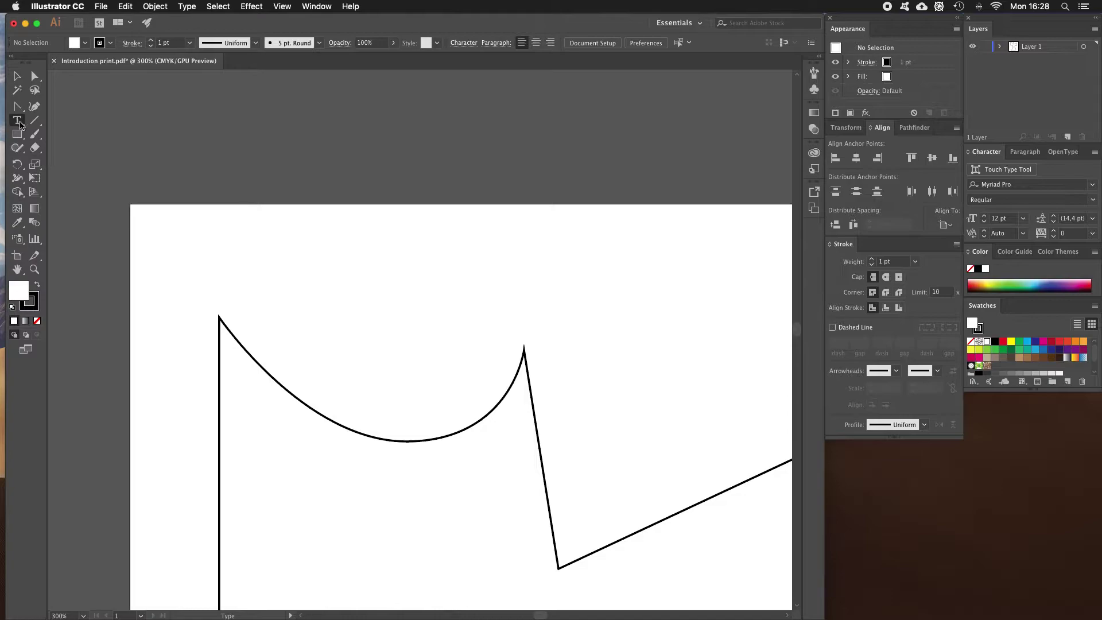
click(207, 233)
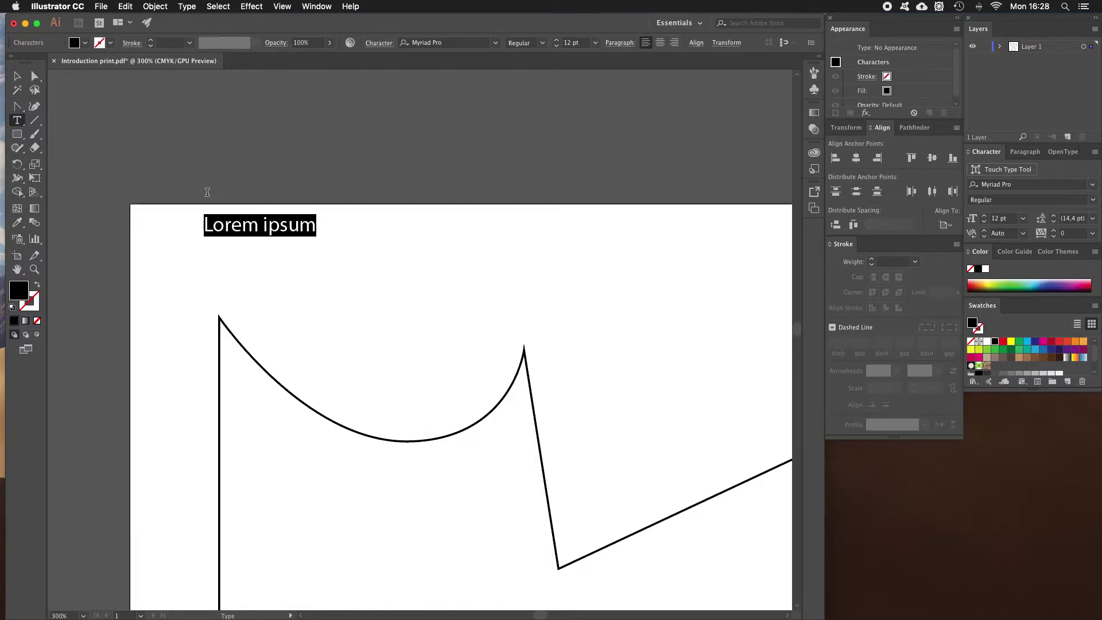
Step: Replace the placeholder text with "salmamaslfsdflkjsdfljsdfl;kjsdf" and practise selecting part of it before selecting the whole line
text(salmam)
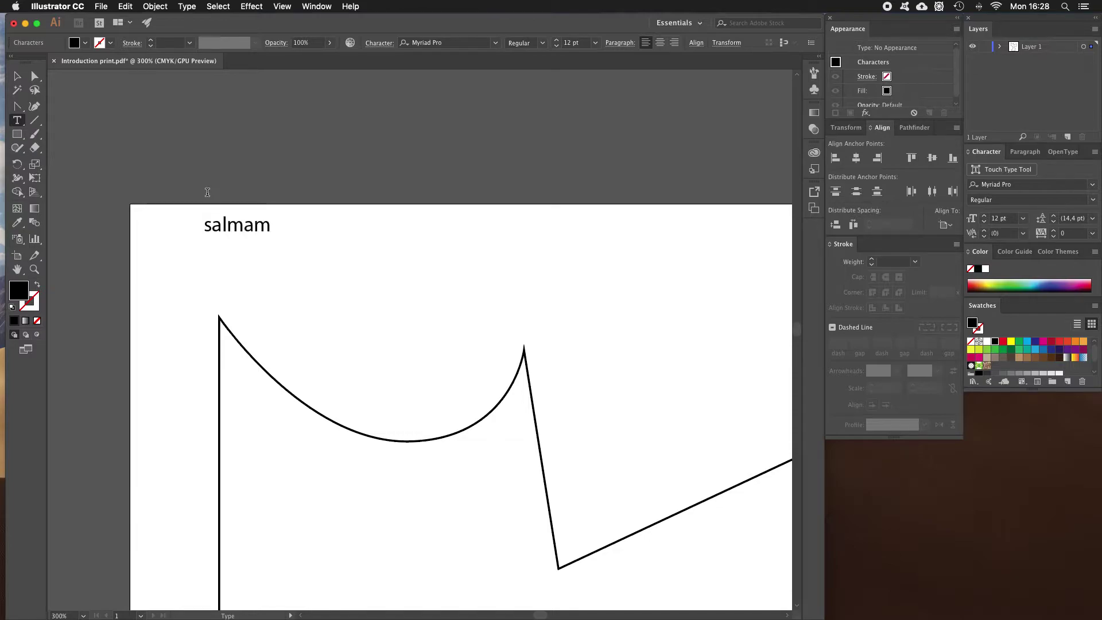
text(aslfsdflkjsdfljsdfl;kjsdf)
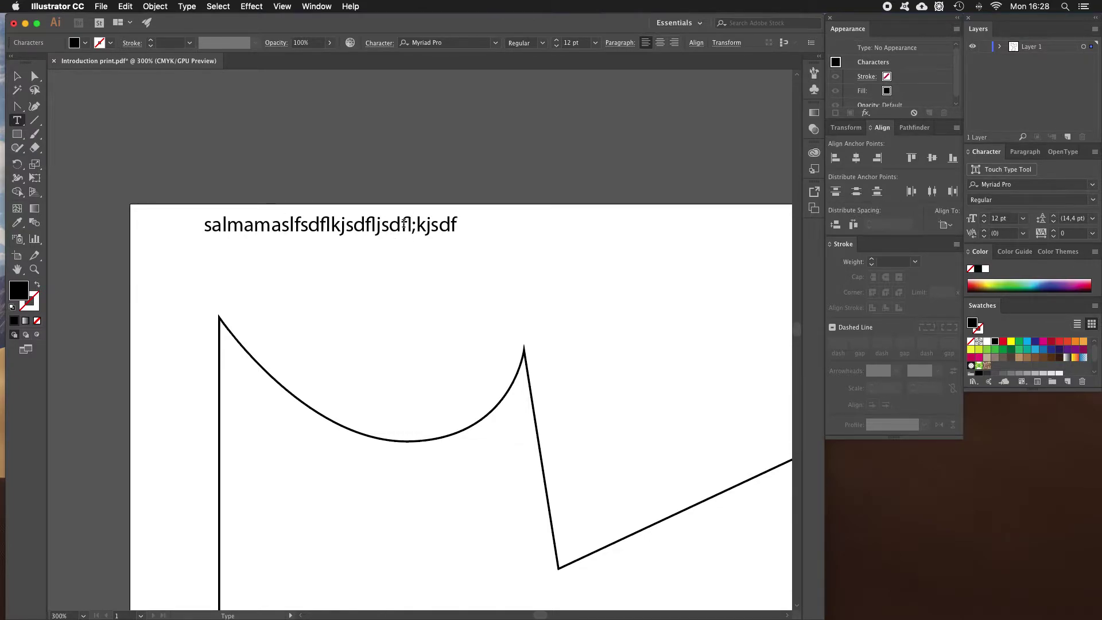
drag(458, 225, 186, 224)
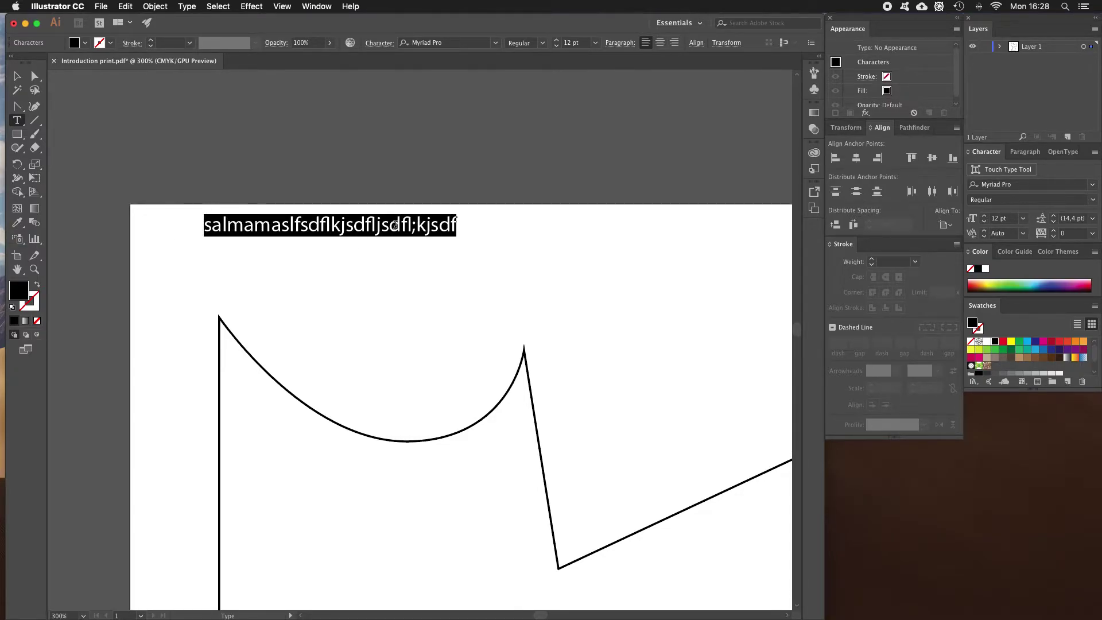
click(391, 225)
drag(421, 225, 265, 226)
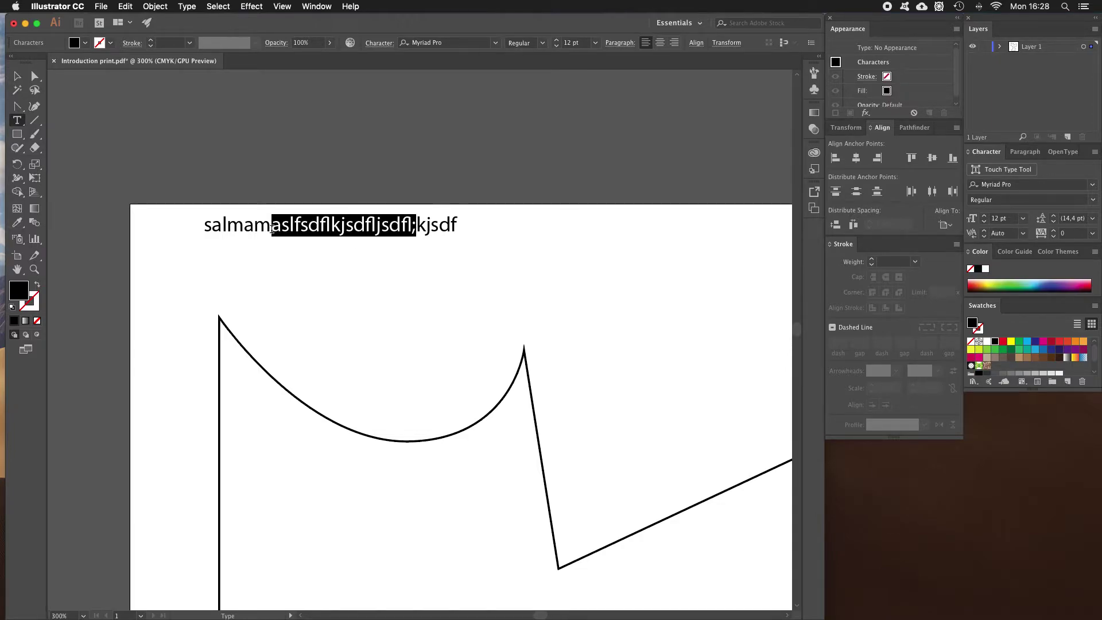
click(315, 227)
triple_click(348, 229)
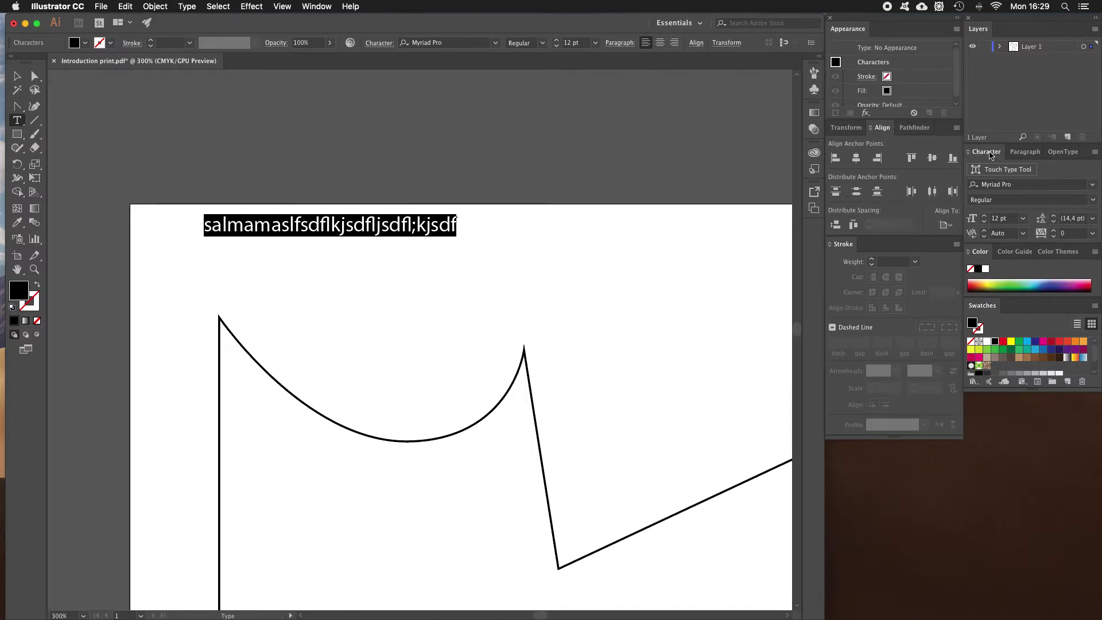
Step: Set the selected text's font to Monika Italic in the character settings
click(316, 8)
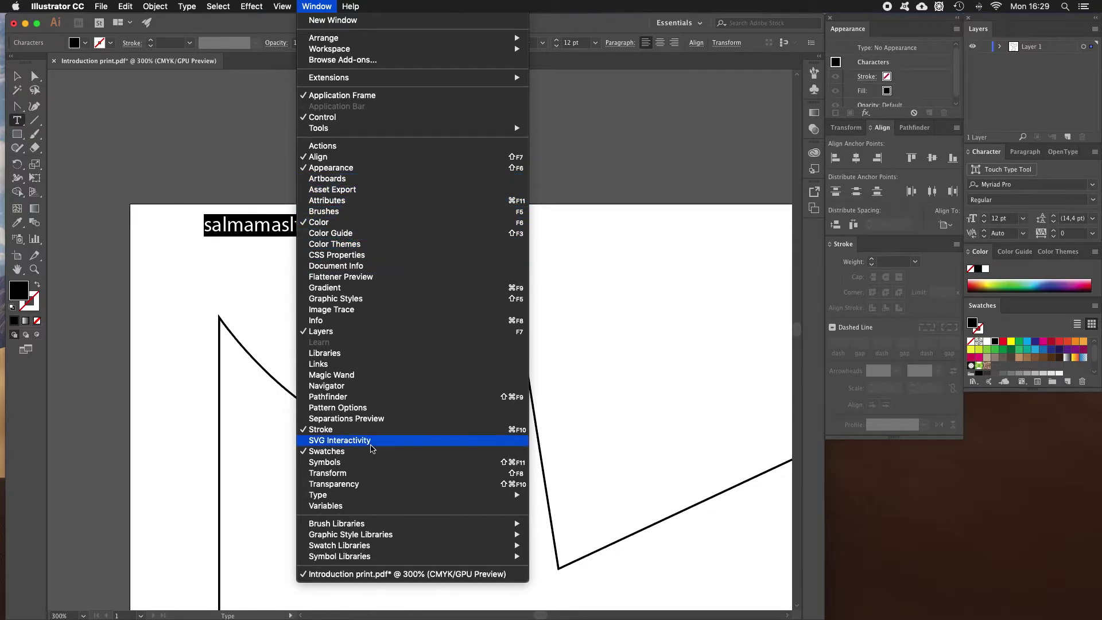
mouse_move(379, 496)
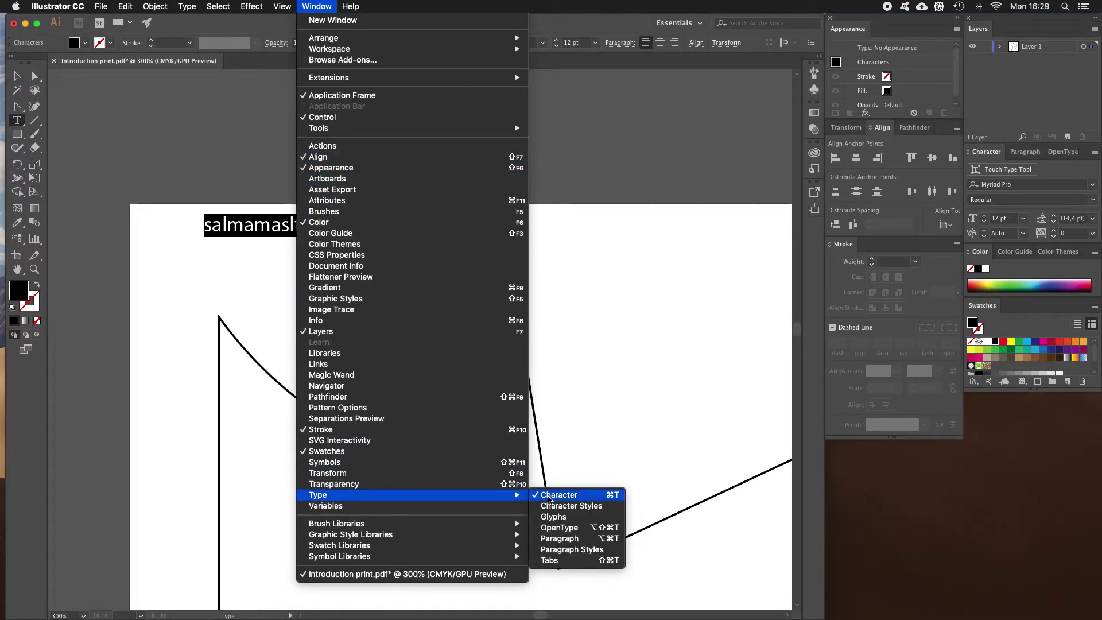
click(995, 154)
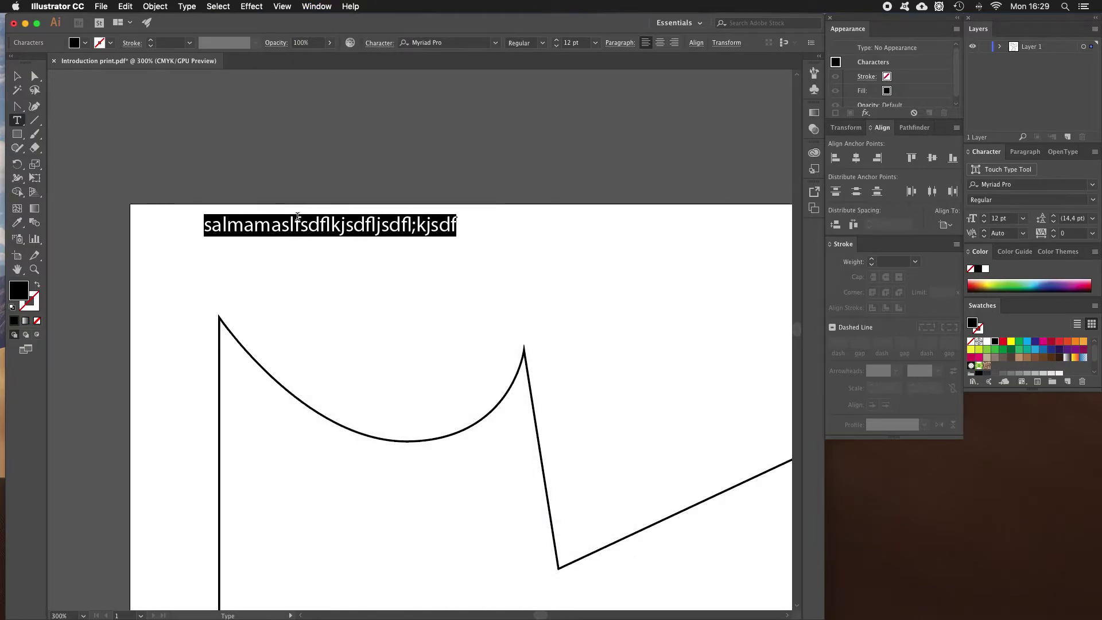
click(1094, 184)
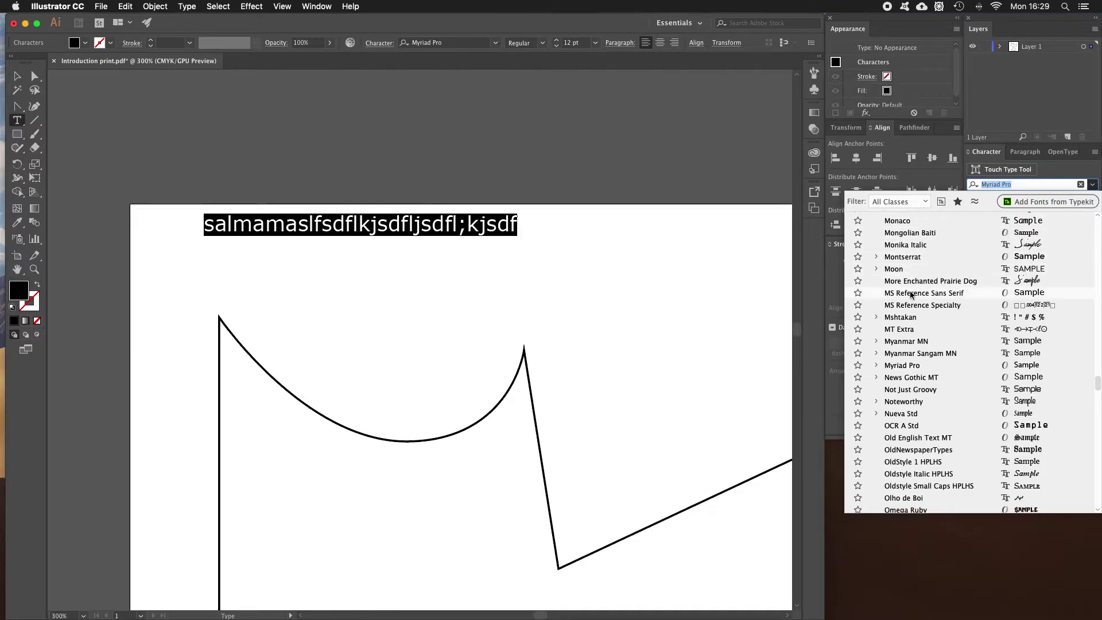
click(917, 246)
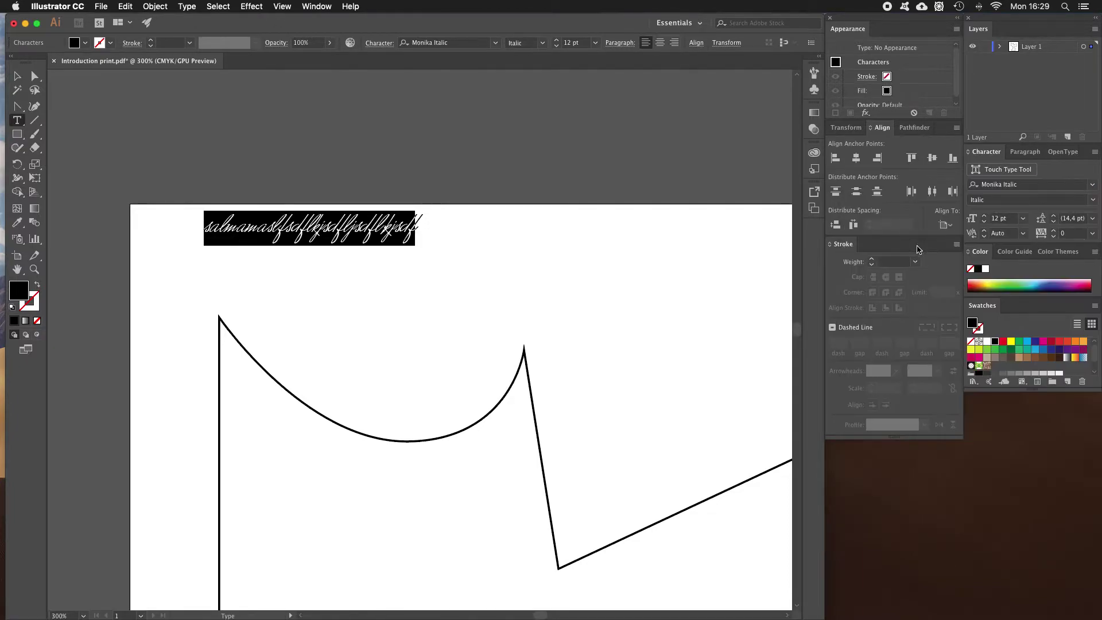
Step: Change the selected text's font to Magneto Bold
click(1094, 200)
click(1094, 202)
click(1093, 185)
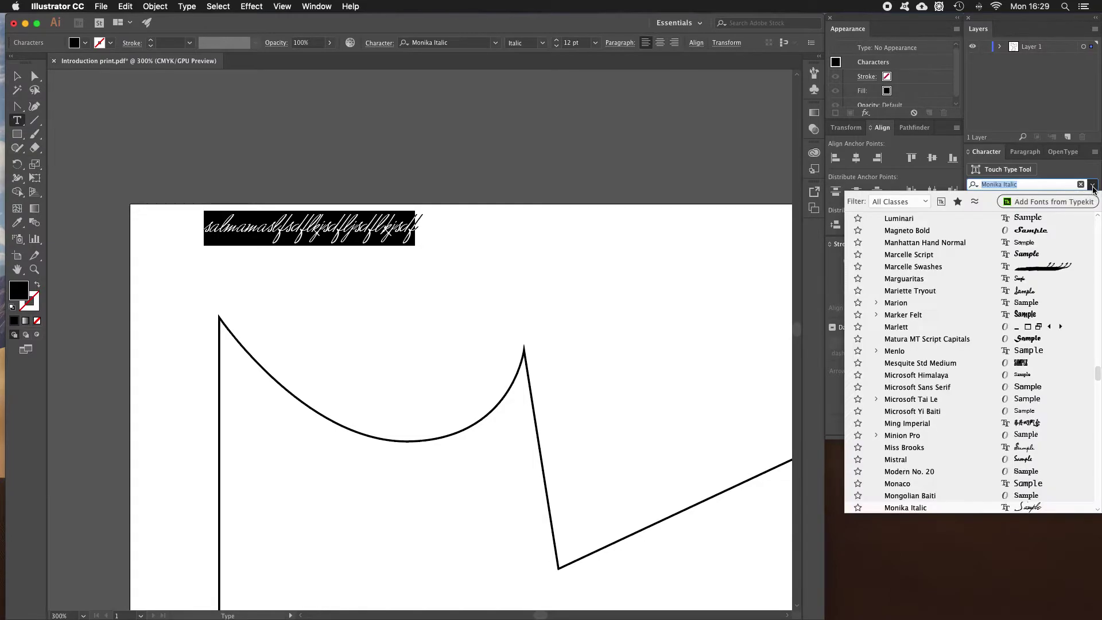
click(932, 232)
click(1094, 201)
click(1094, 200)
click(1093, 184)
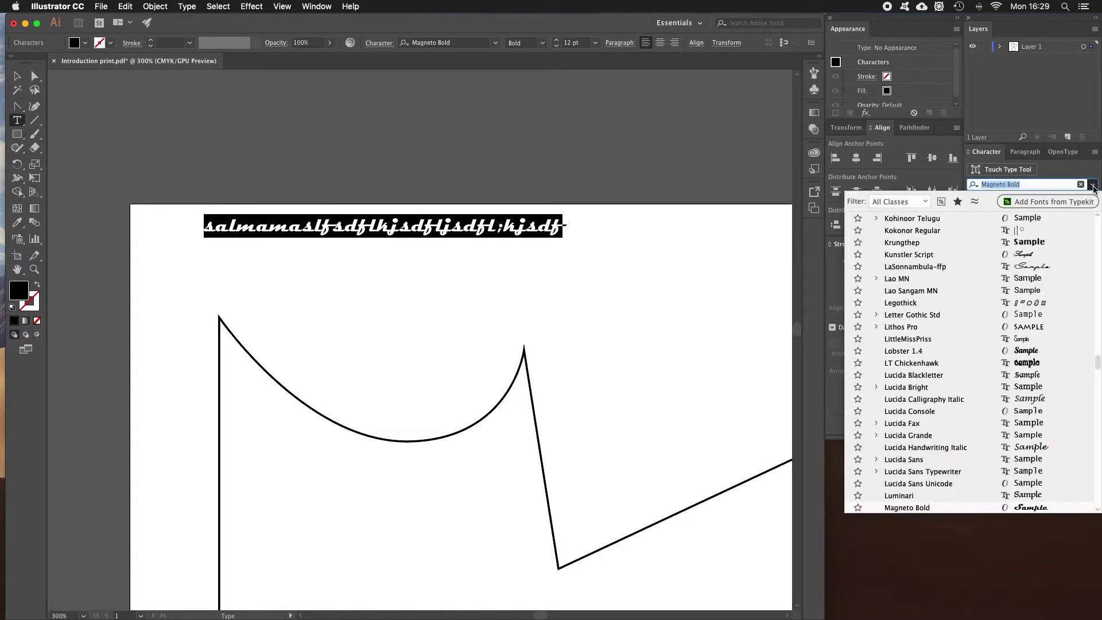
key(Escape)
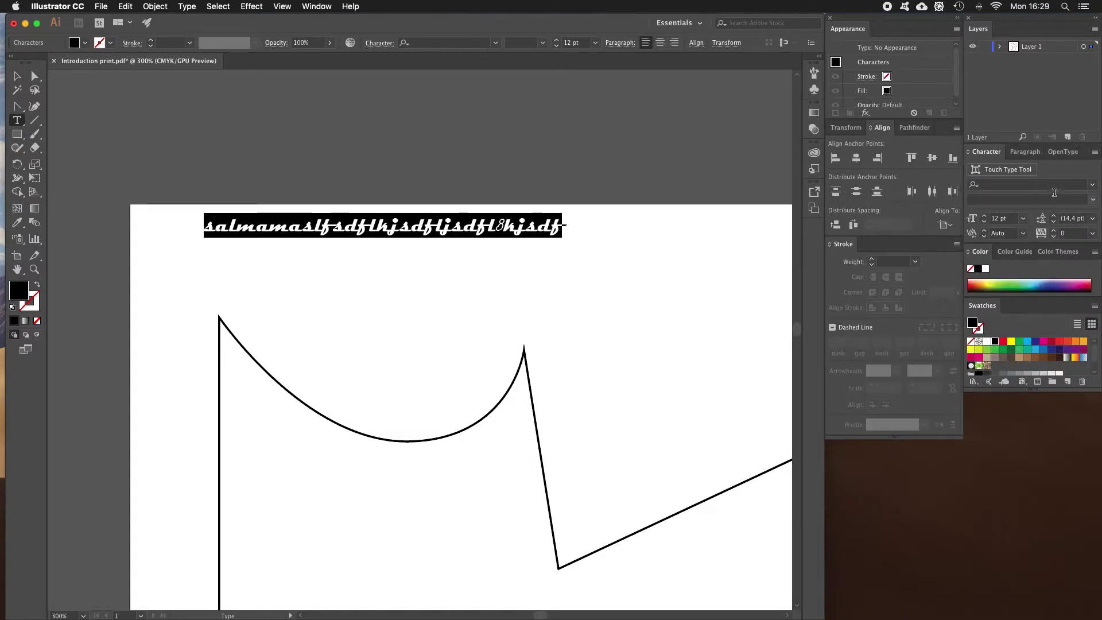
Step: Apply the AajaxSurrealFreak font in the Regular style to the selected text
click(1088, 186)
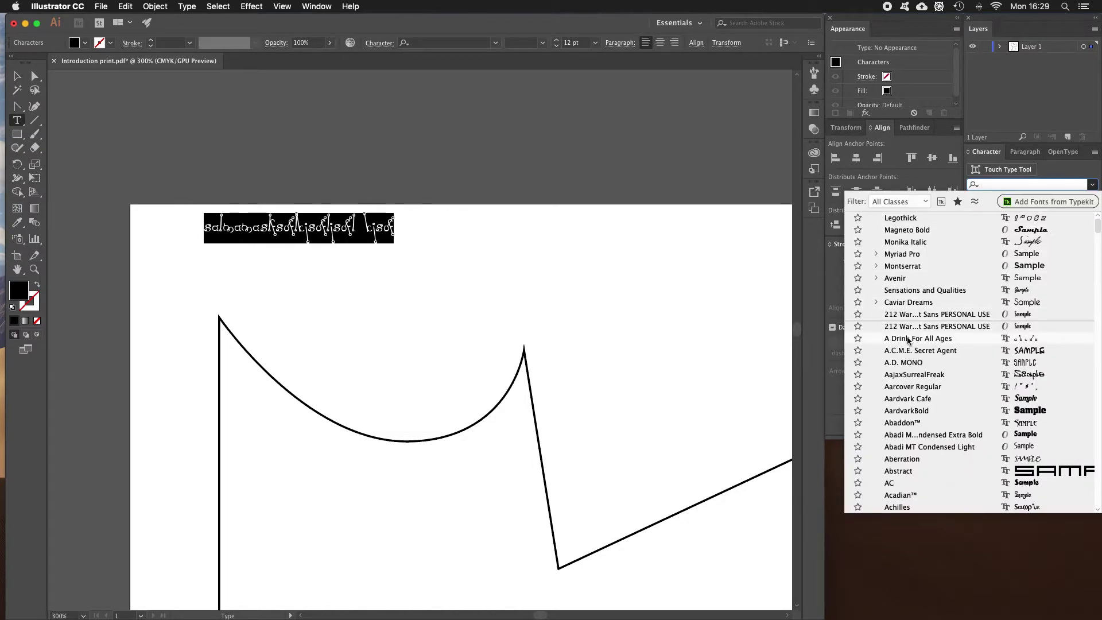
click(906, 375)
click(1093, 200)
click(1092, 200)
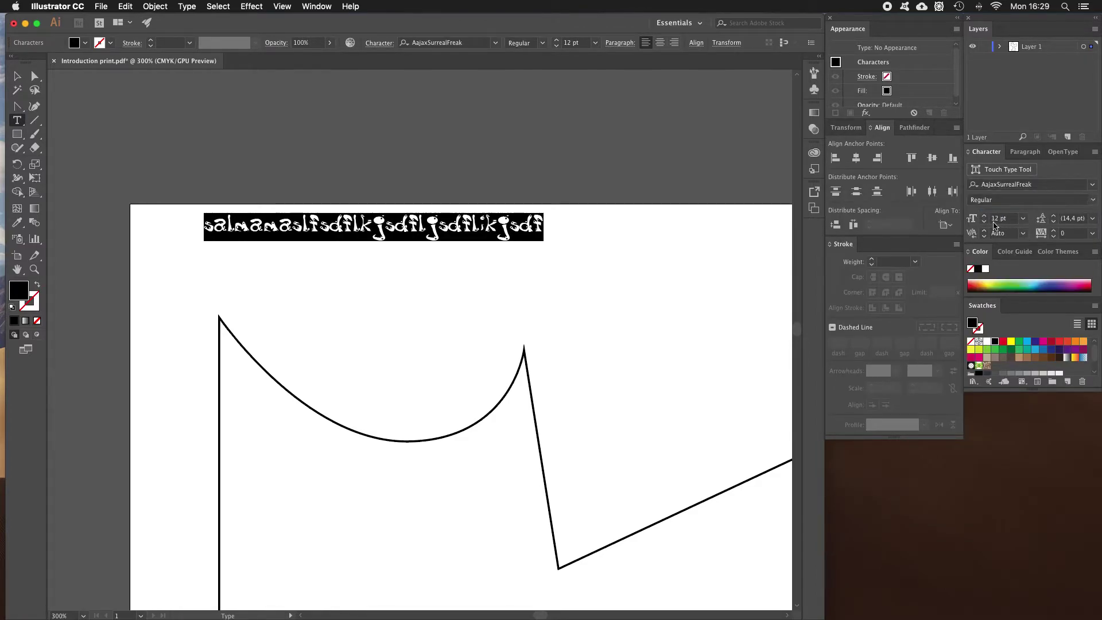
Step: Set the selected text's font size to 24 pt and its tracking to 200
click(1023, 219)
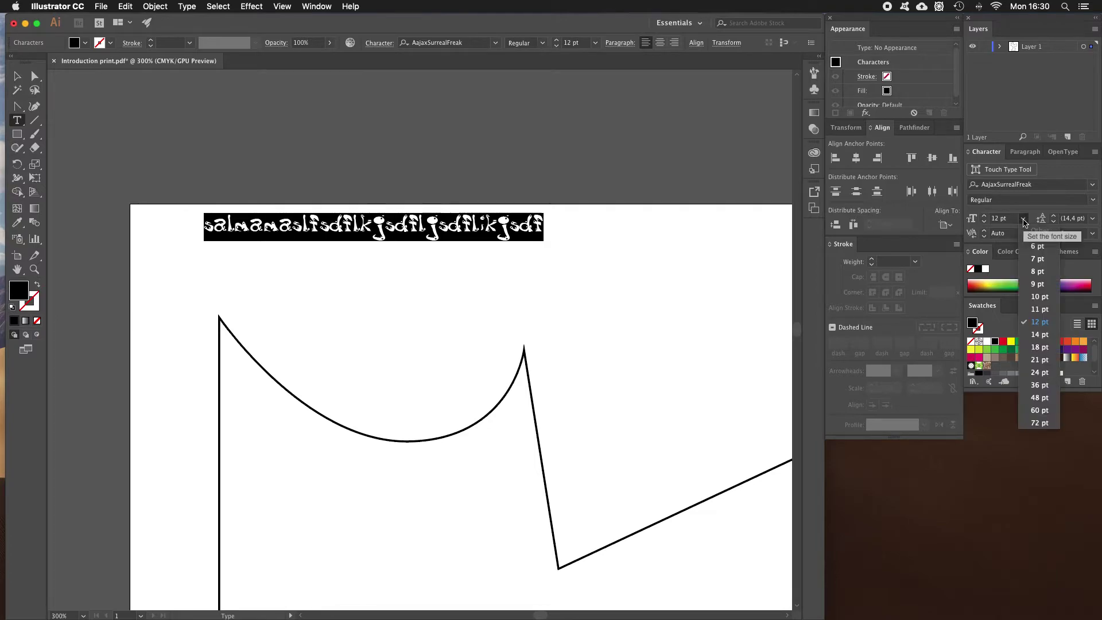
click(1040, 373)
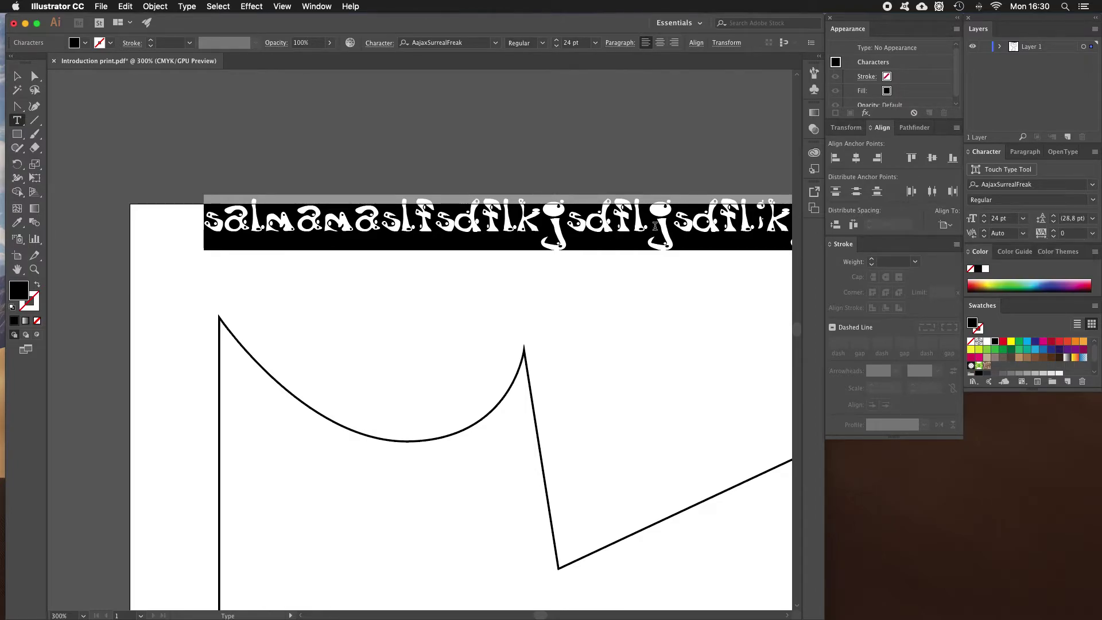
click(1092, 233)
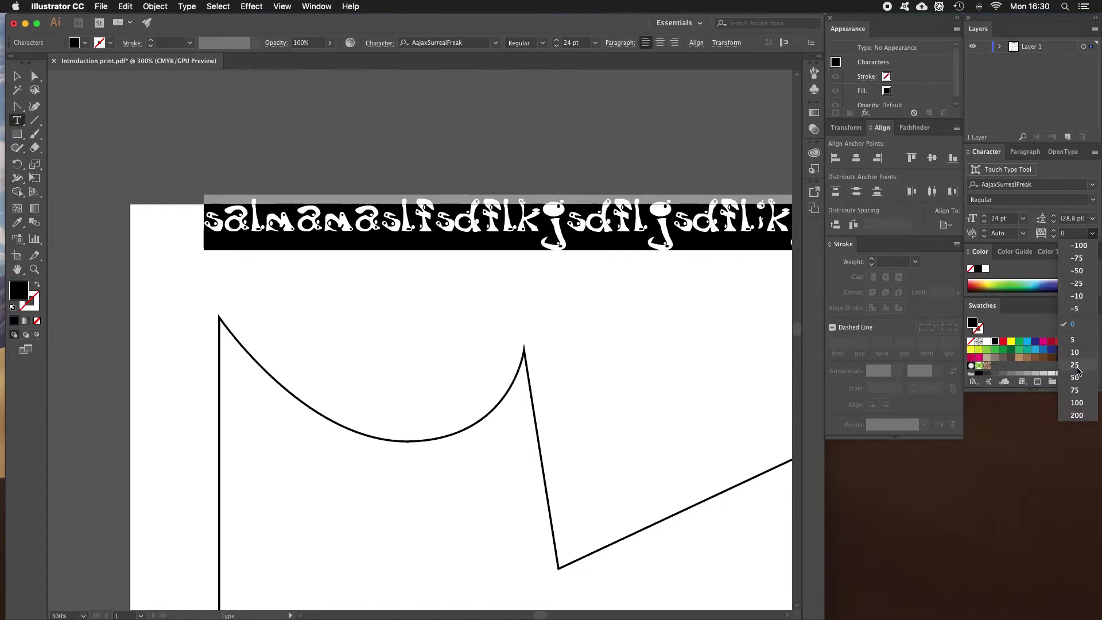
click(1079, 415)
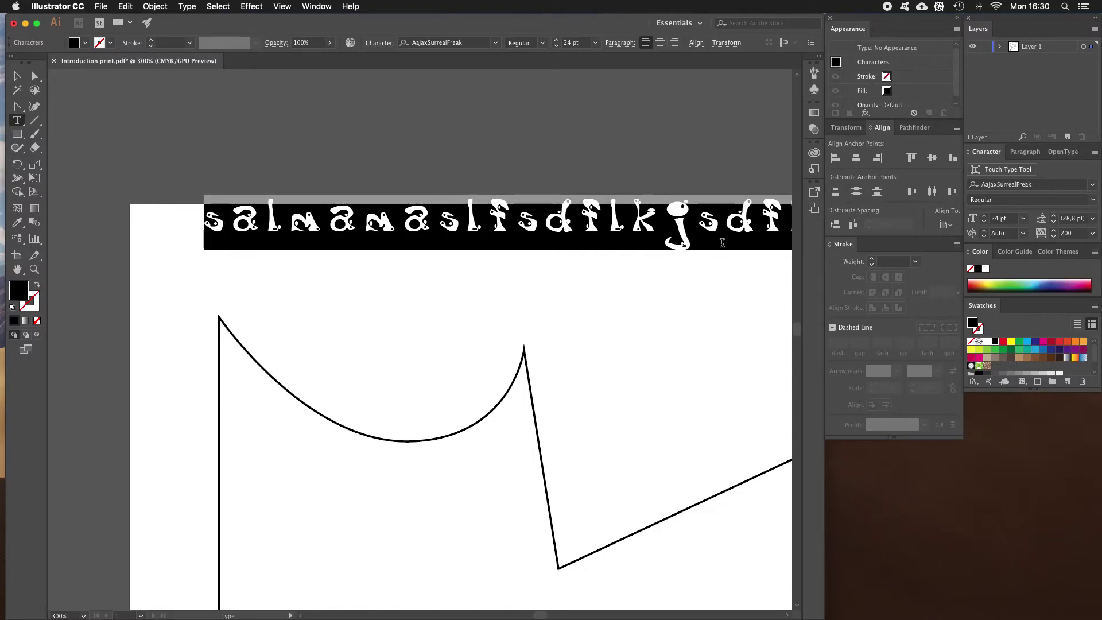
Step: Move the text object down and left to just inside the page's upper-left corner with the Selection tool, and delete it
click(17, 76)
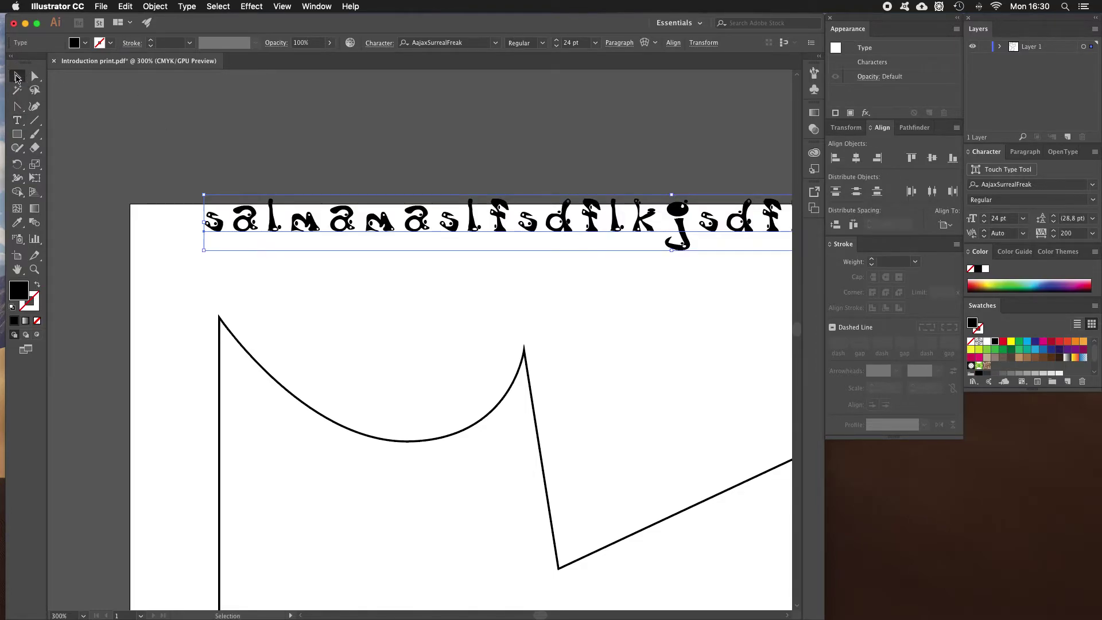
click(159, 240)
click(206, 227)
click(17, 77)
drag(217, 227, 184, 255)
drag(148, 254, 157, 246)
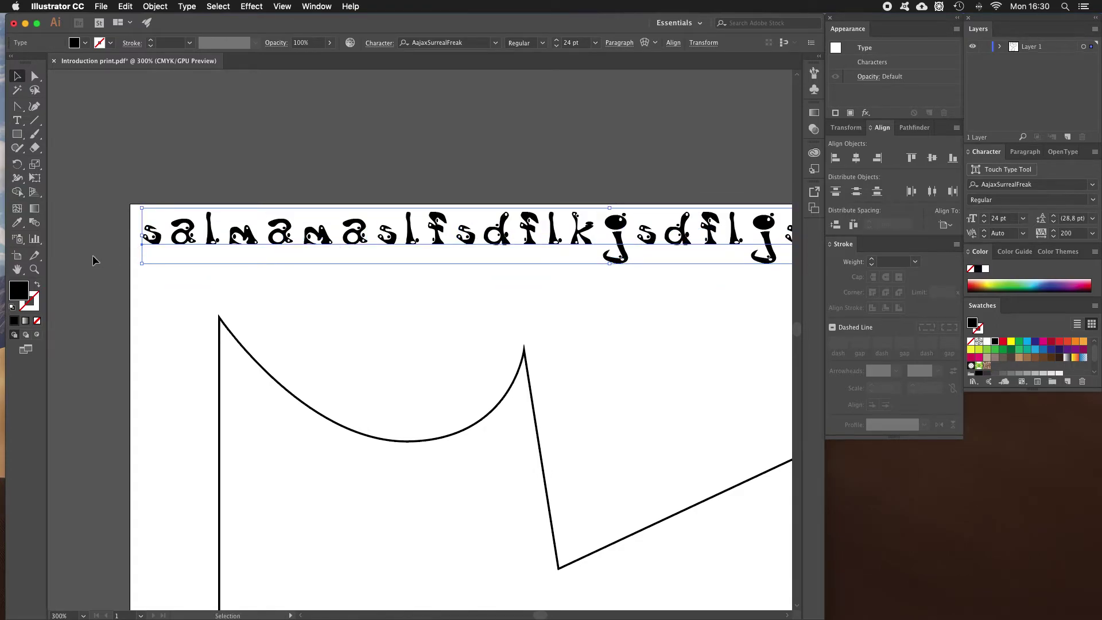
key(Delete)
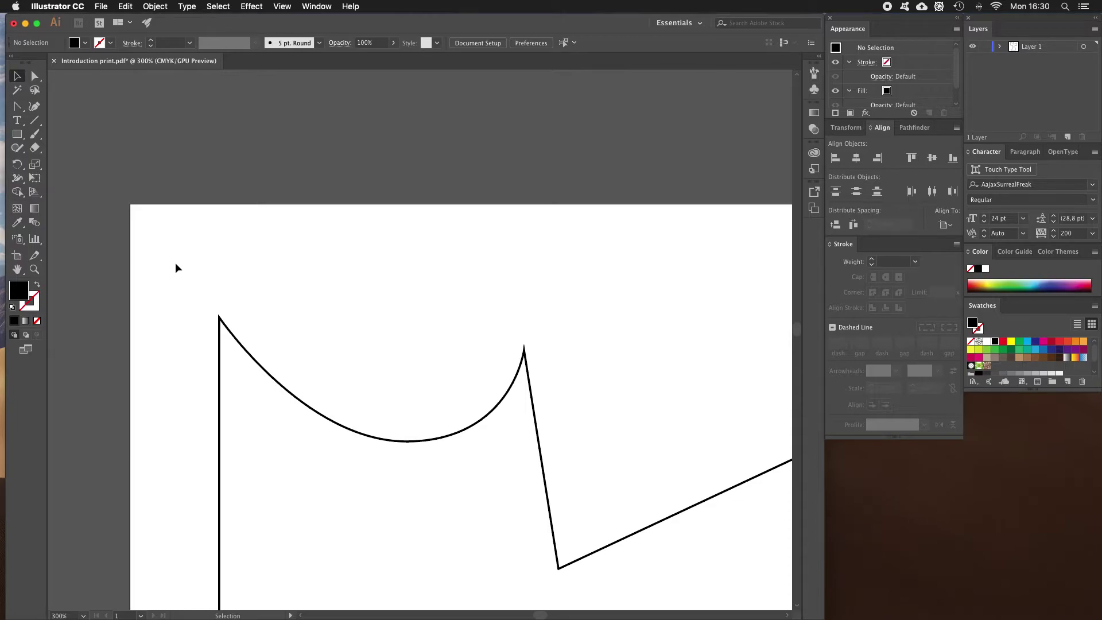
Step: Bring the whole page into view and move the entire outline down and right towards the page's centre with the Selection tool
scroll(174, 263, down, 6)
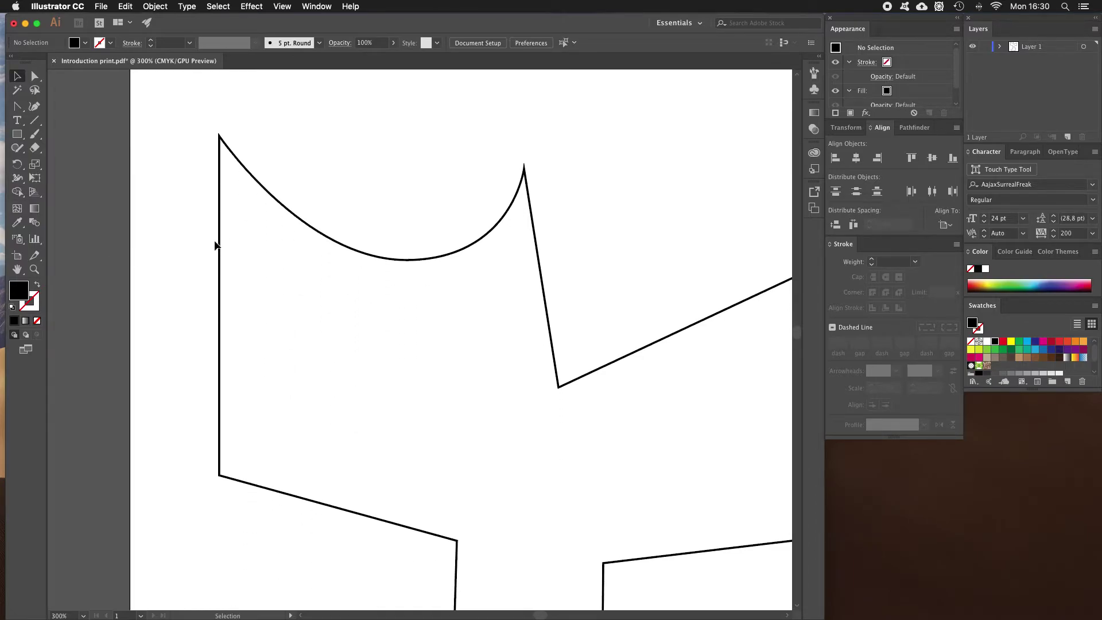
key(z)
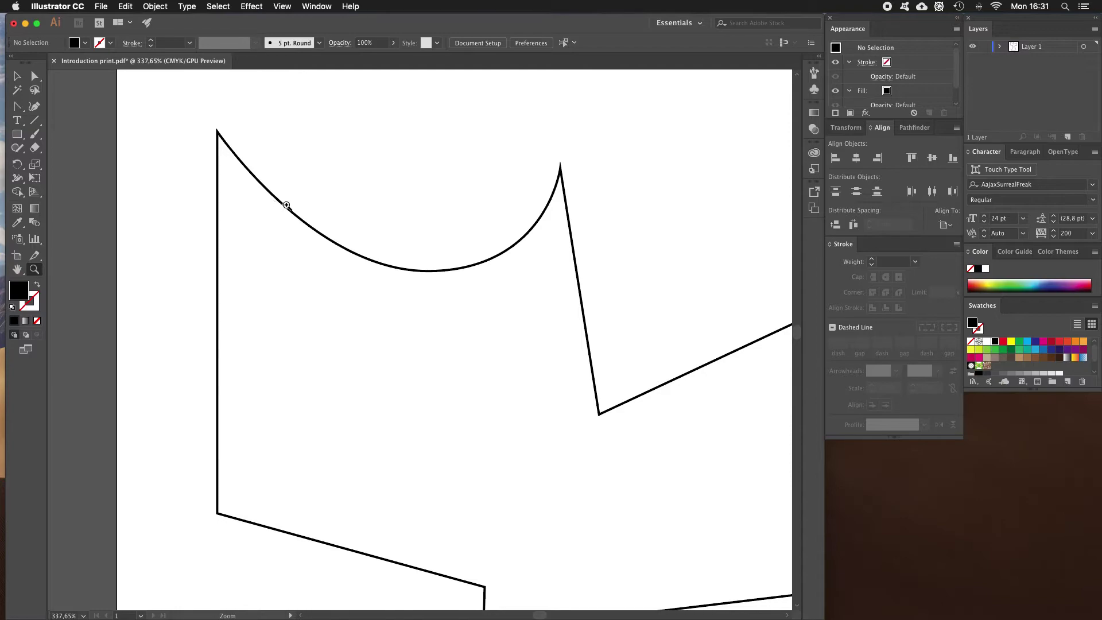
alt+click(441, 320)
alt+click(441, 321)
alt+click(476, 364)
drag(487, 418, 390, 220)
key(v)
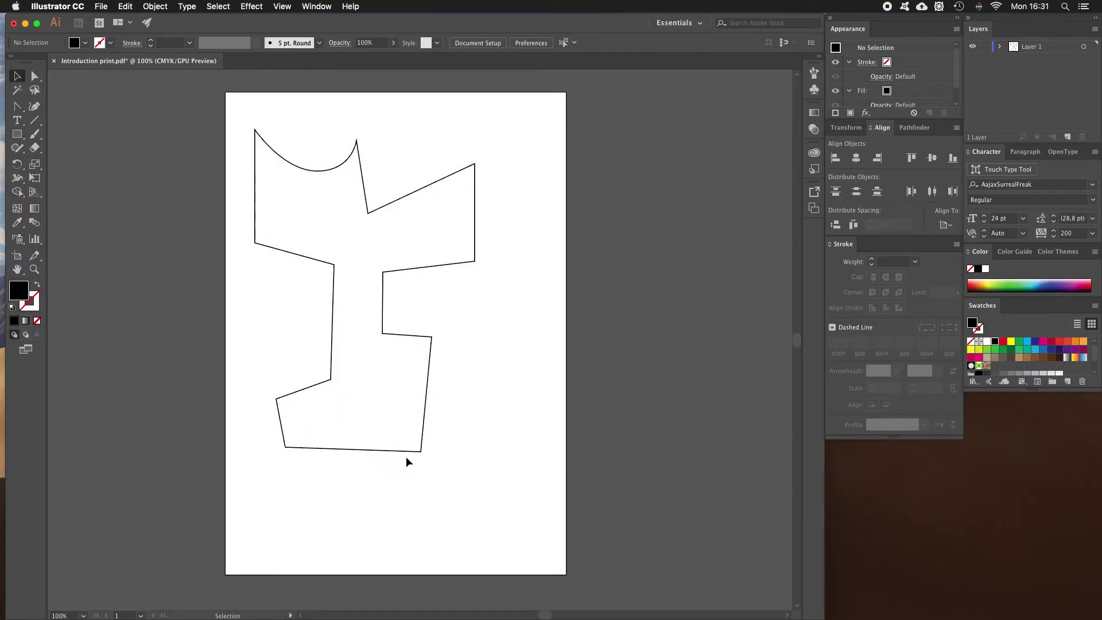
click(278, 152)
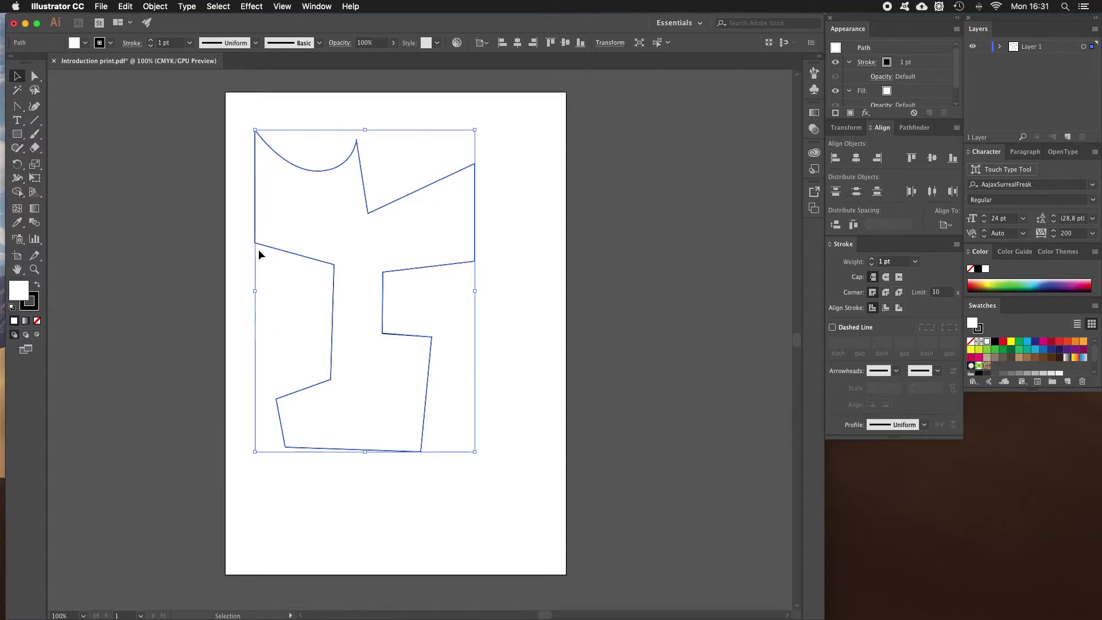
drag(342, 167, 352, 205)
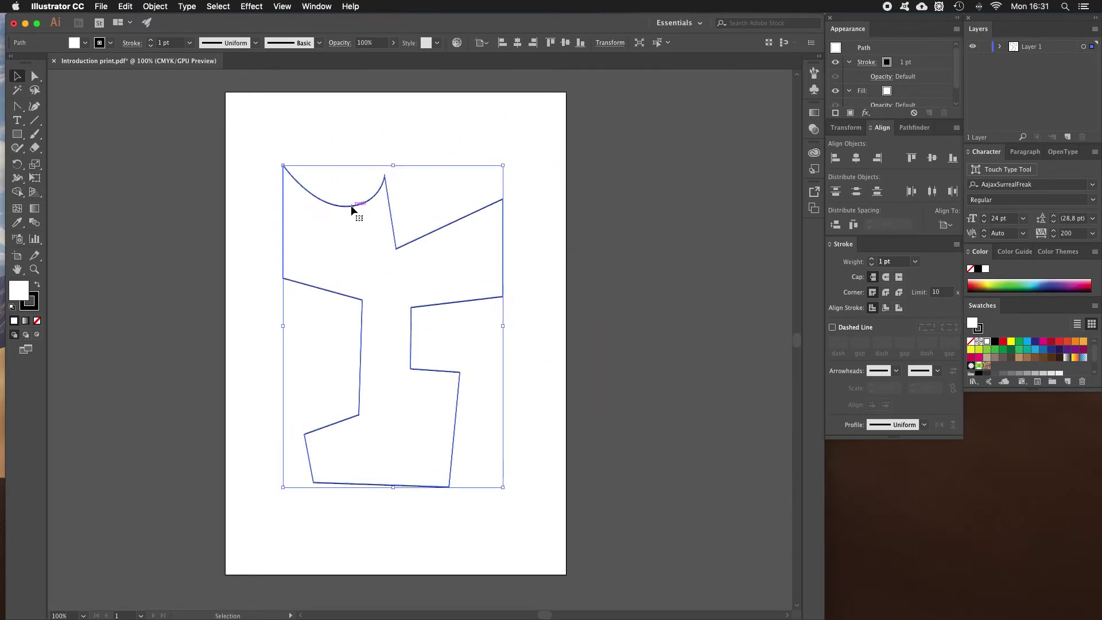
Step: Pull only the outline's upper-right corner anchor point down and slightly left with the Direct Selection tool
click(35, 77)
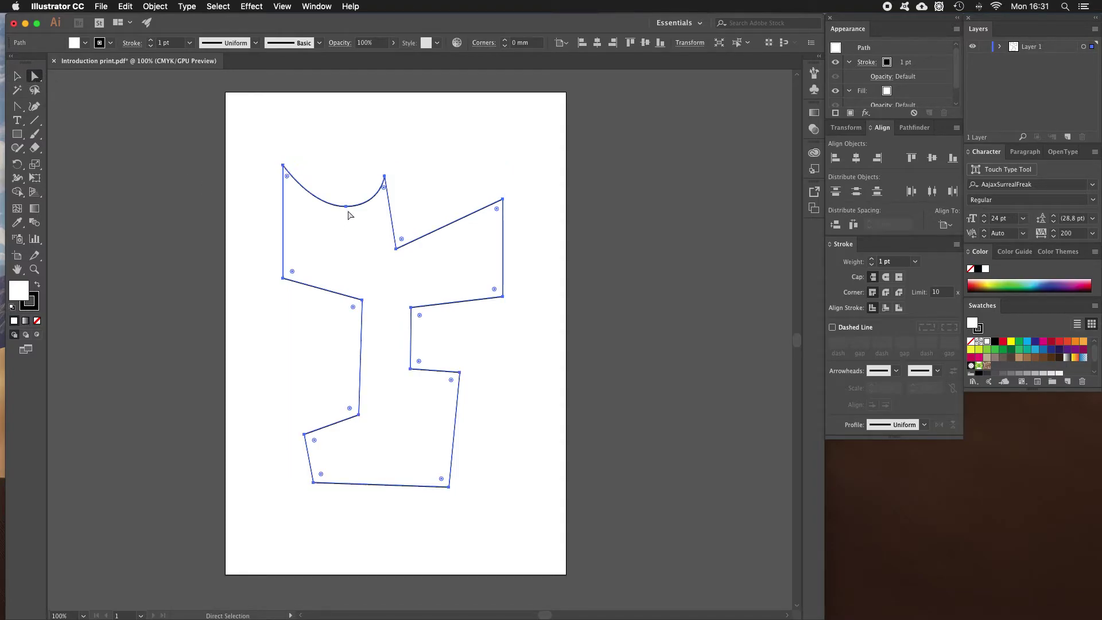
click(503, 200)
drag(502, 199, 487, 227)
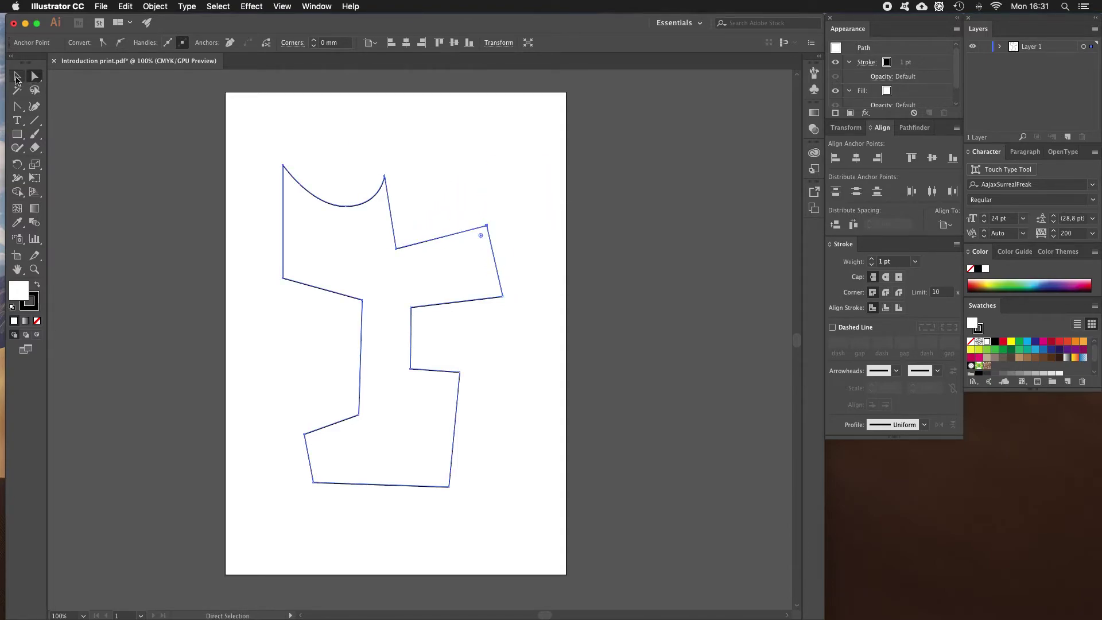
Step: Move the whole outline up and right, bring it back down and left of the page's centre, and deselect it
click(16, 77)
drag(351, 203, 360, 179)
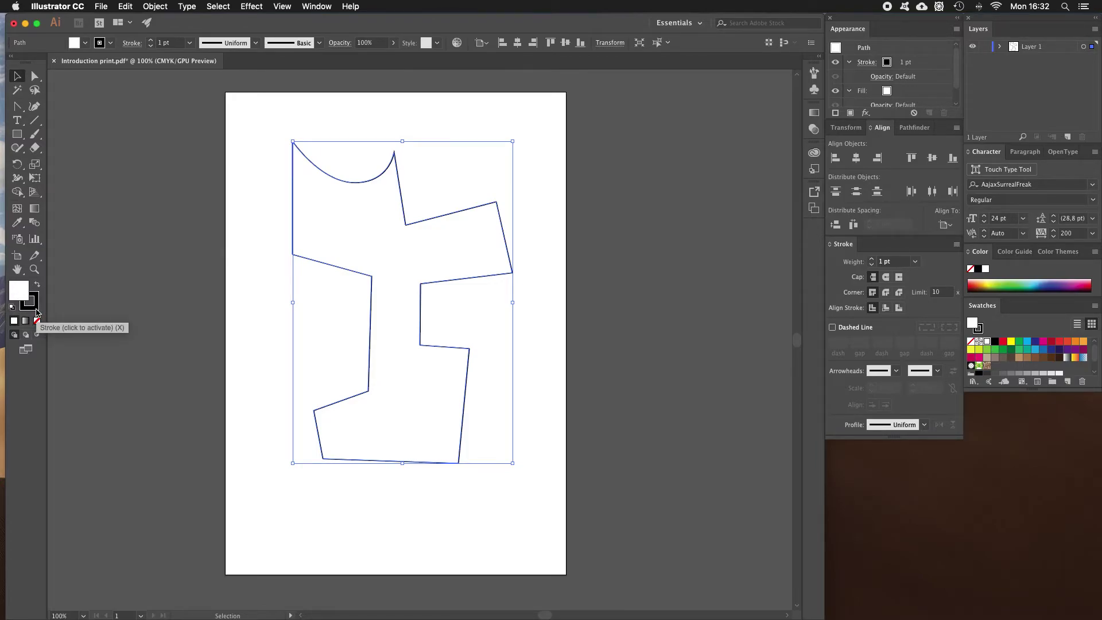
click(261, 191)
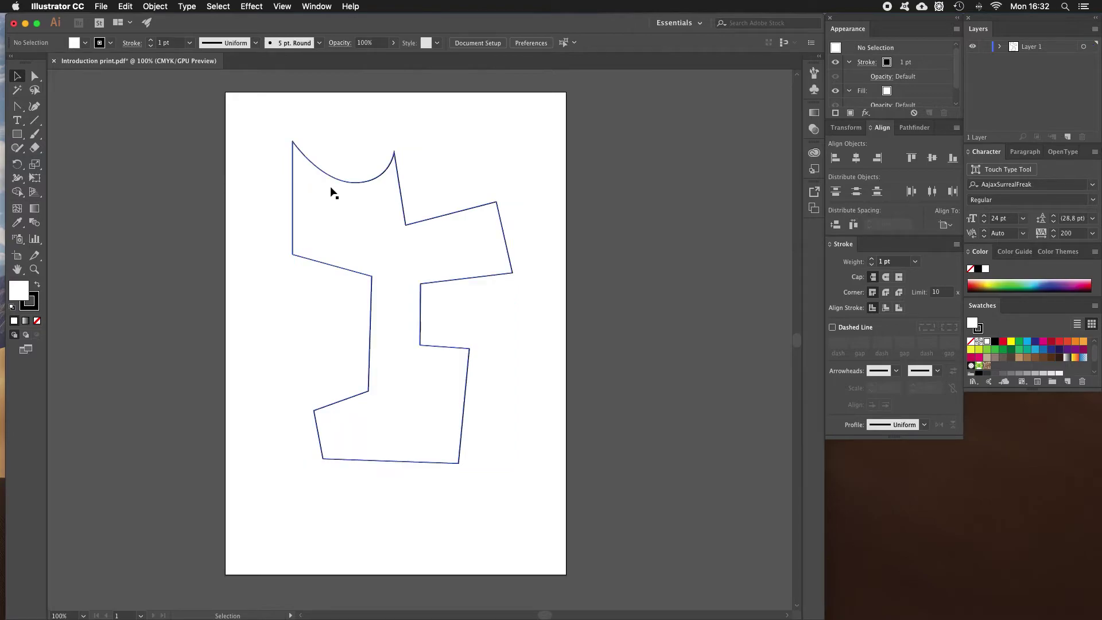
drag(342, 178, 306, 198)
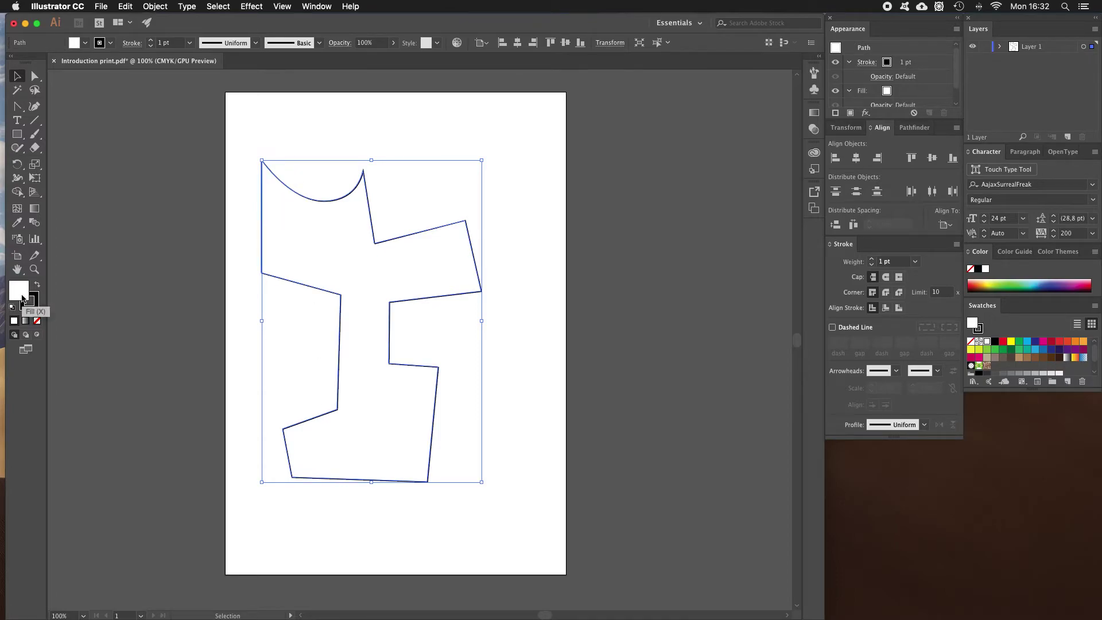
click(264, 132)
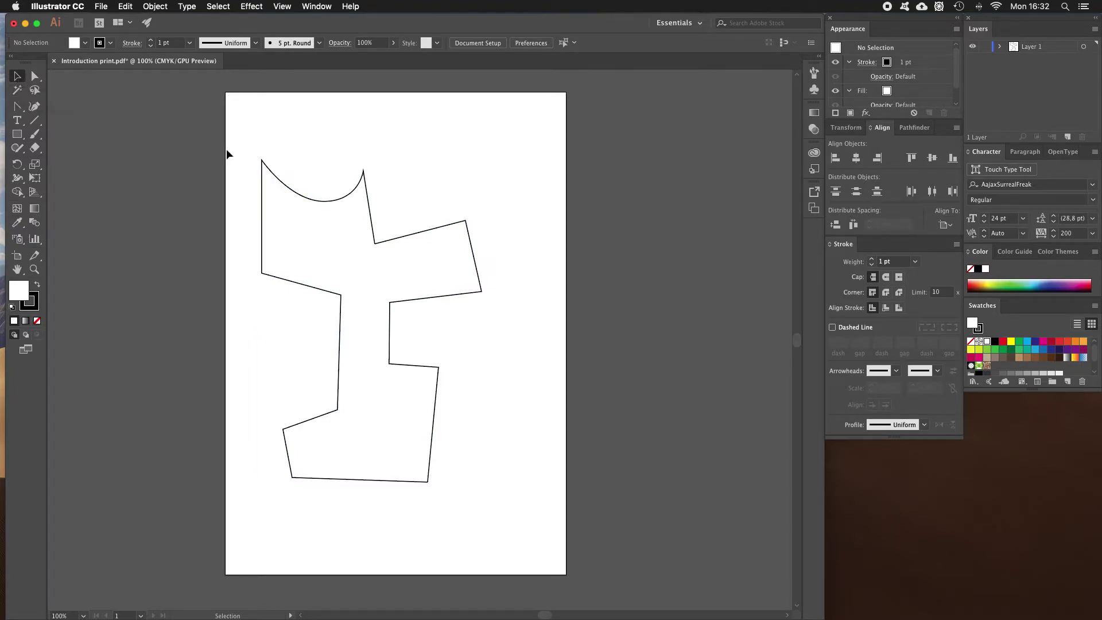
Step: Select the whole outline, fill it with red E01E1E using the Color Picker, and deselect it
click(278, 180)
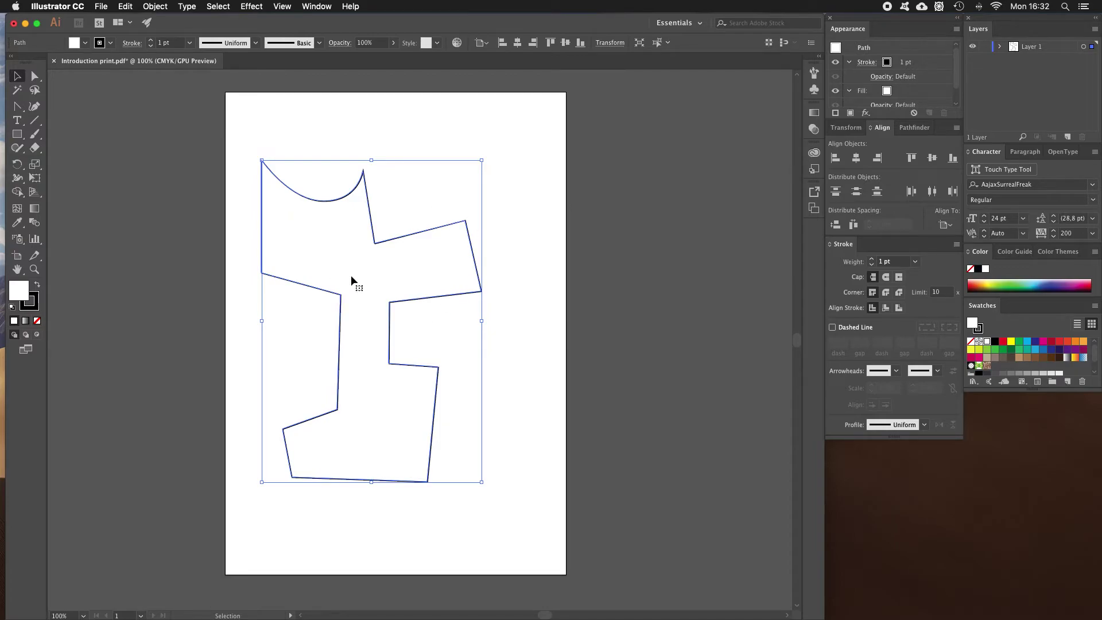
double_click(17, 299)
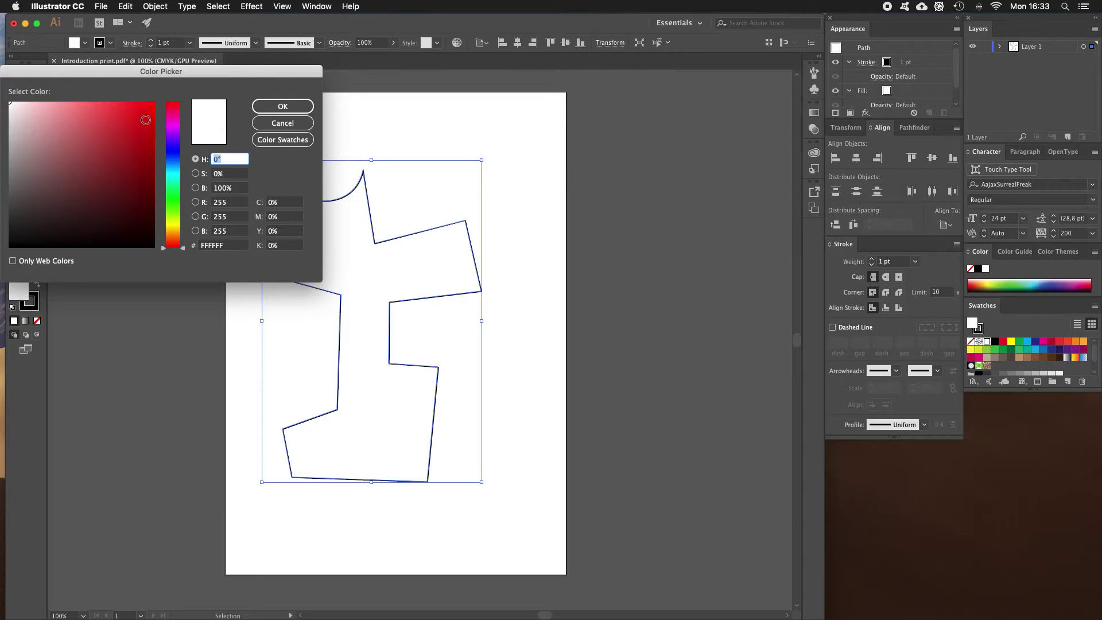
click(133, 120)
mouse_move(134, 120)
mouse_down()
mouse_move(111, 172)
mouse_move(126, 178)
mouse_move(123, 116)
mouse_move(127, 131)
mouse_up()
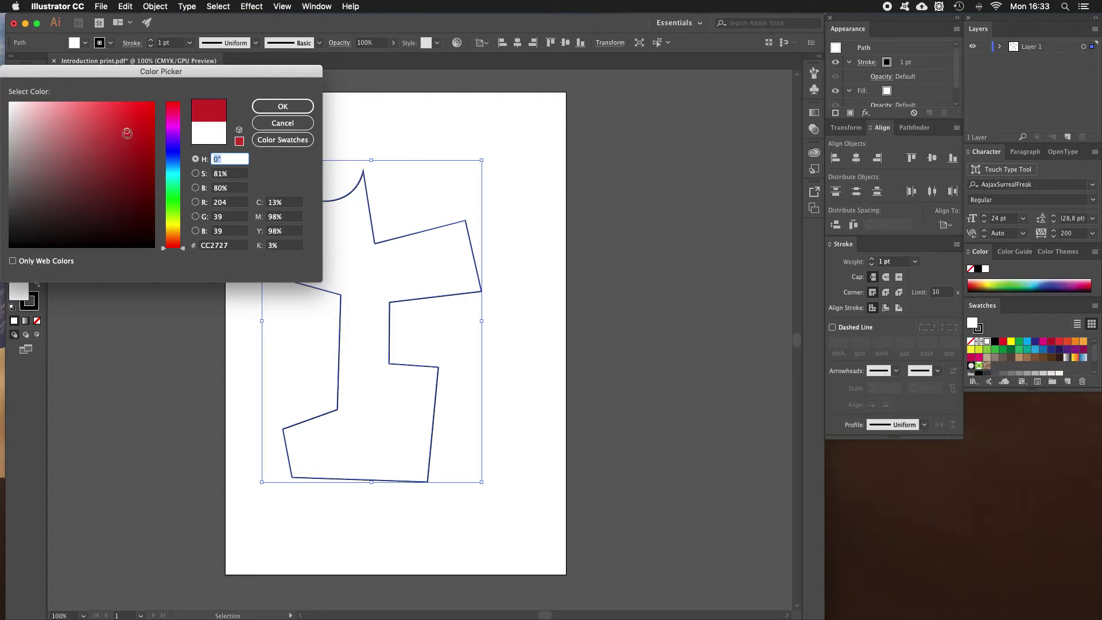
click(136, 119)
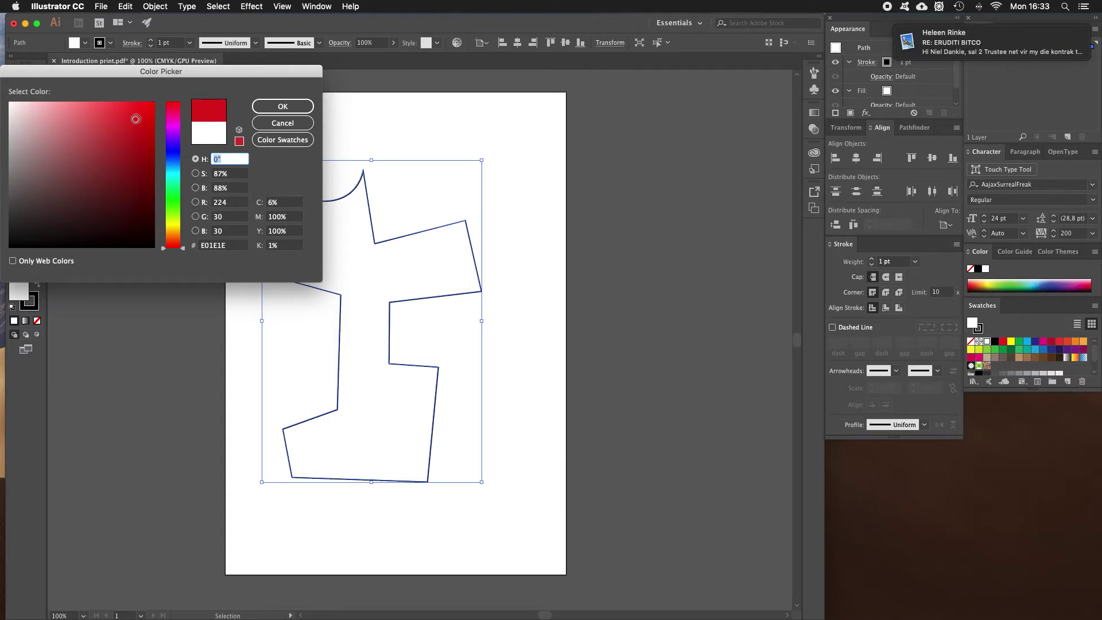
click(271, 108)
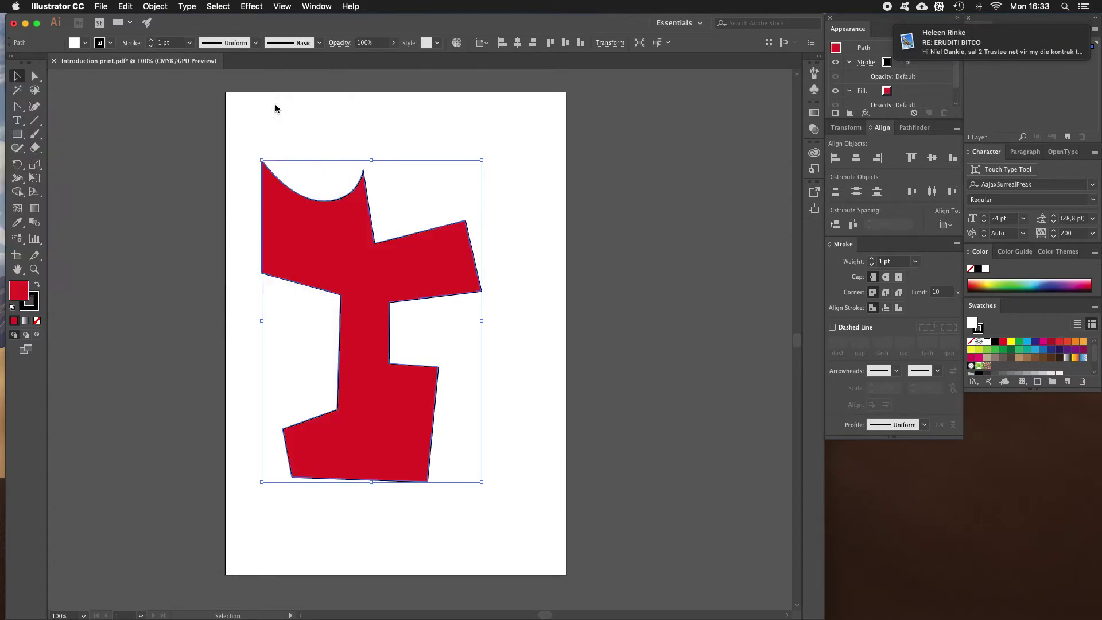
click(179, 171)
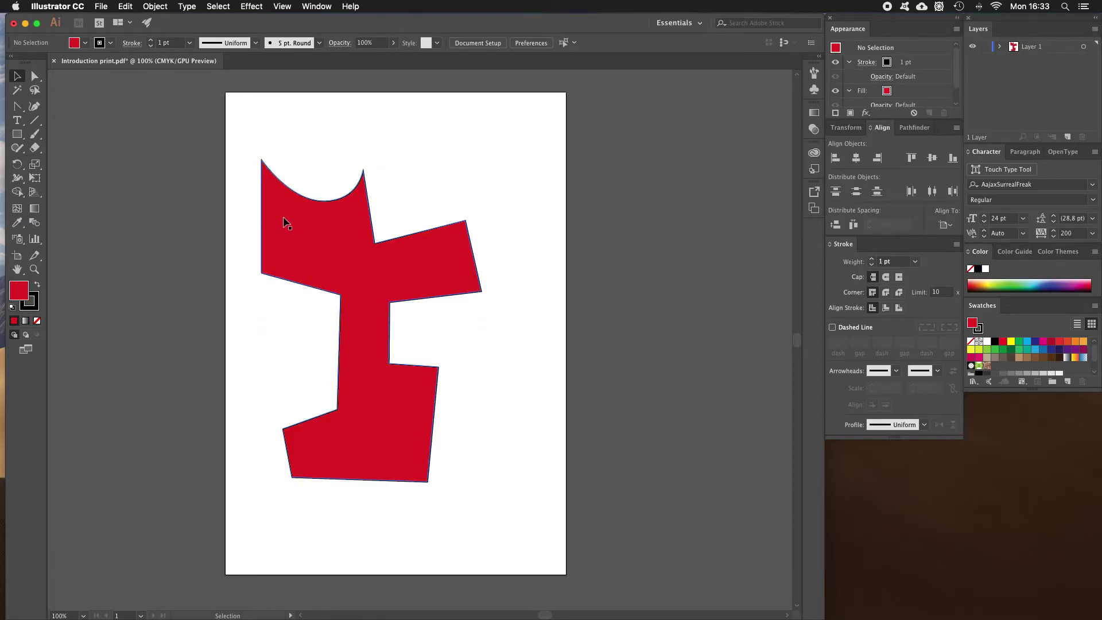
Step: Select the red shape, make its stroke the active colour attribute, and set the stroke colour to blue 344CD6
click(382, 273)
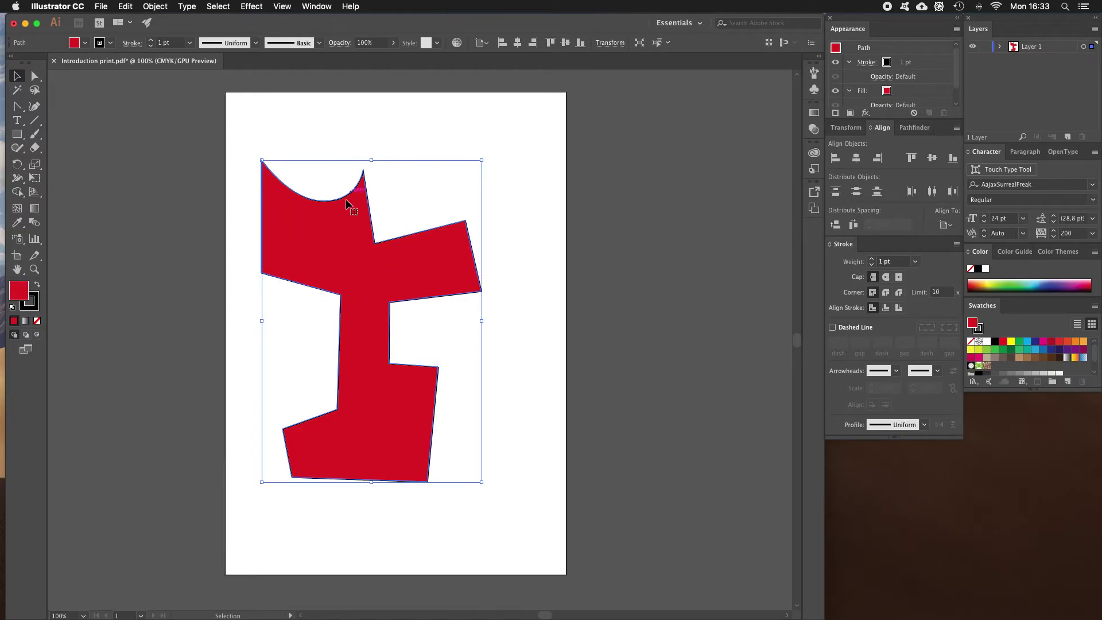
click(36, 312)
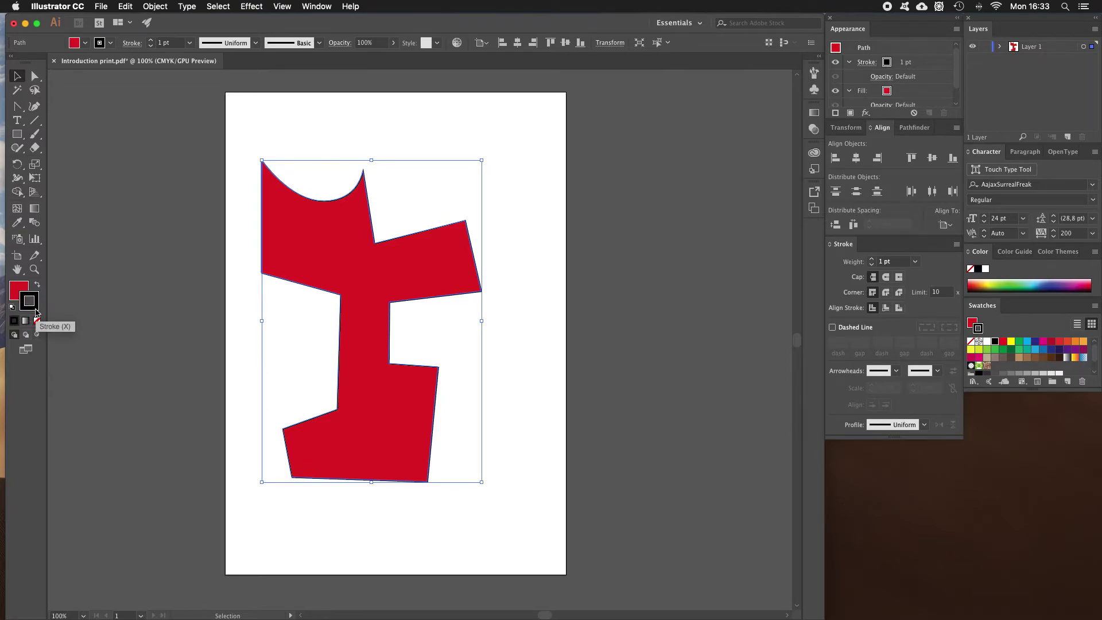
click(27, 296)
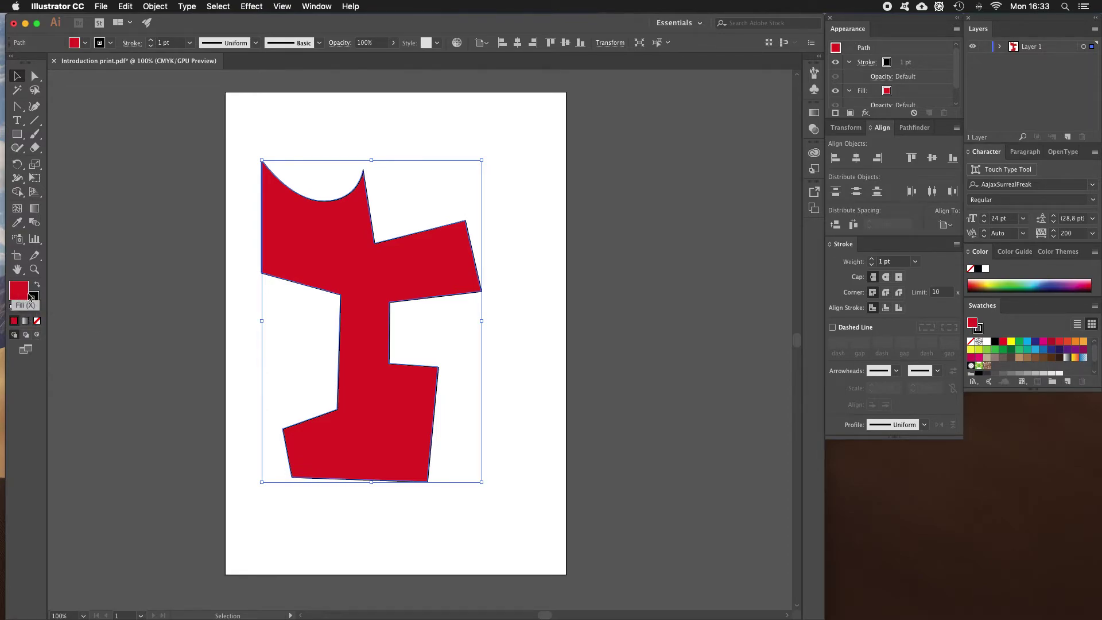
click(33, 300)
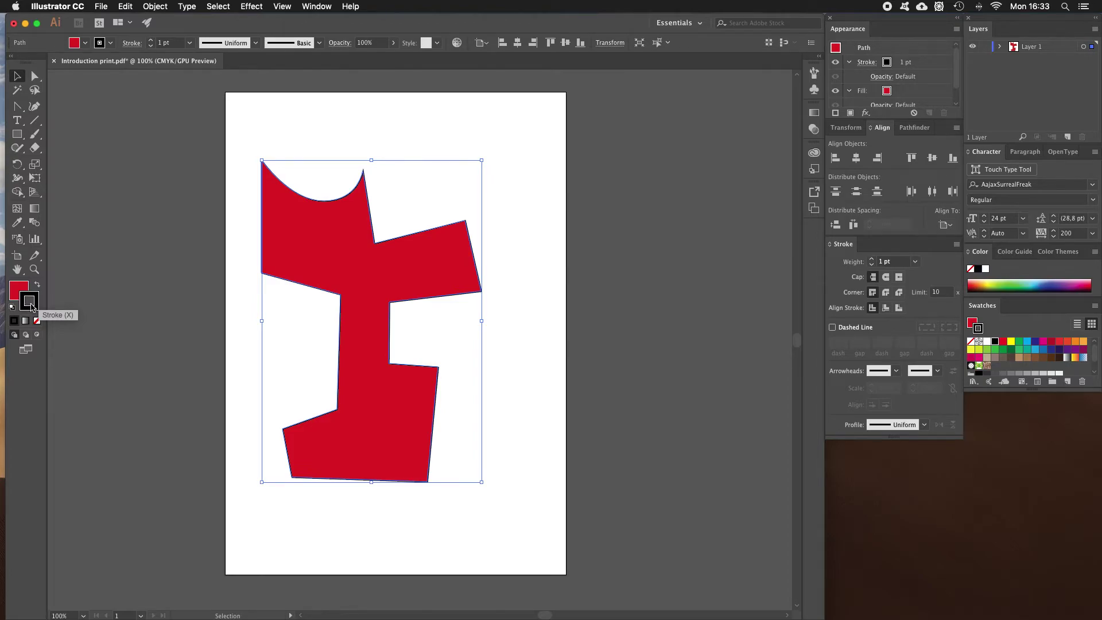
double_click(33, 312)
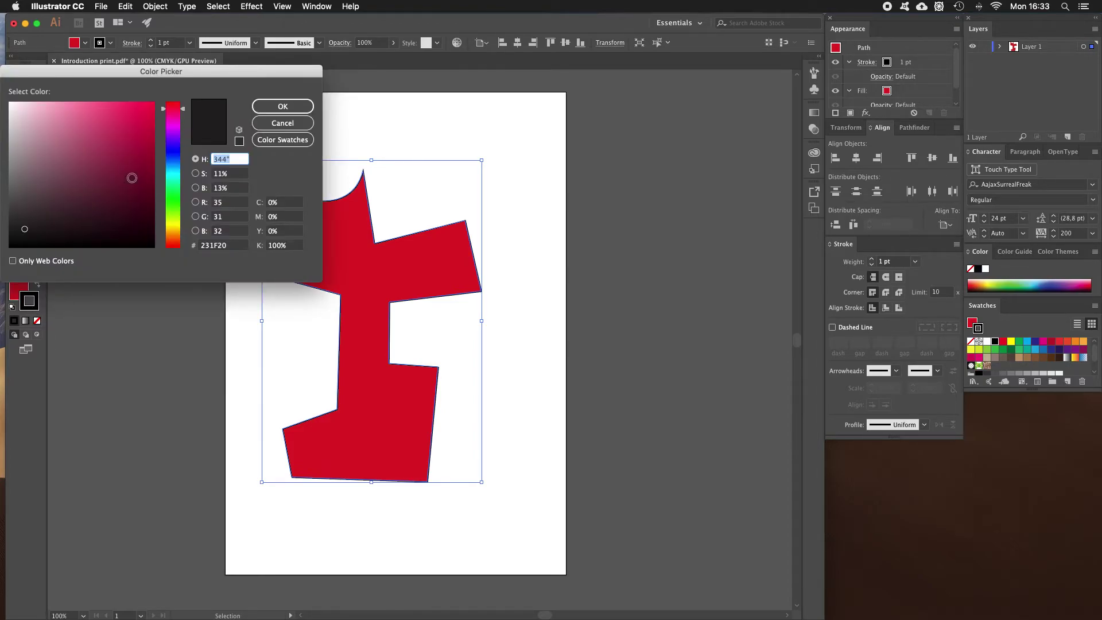
click(172, 154)
click(117, 129)
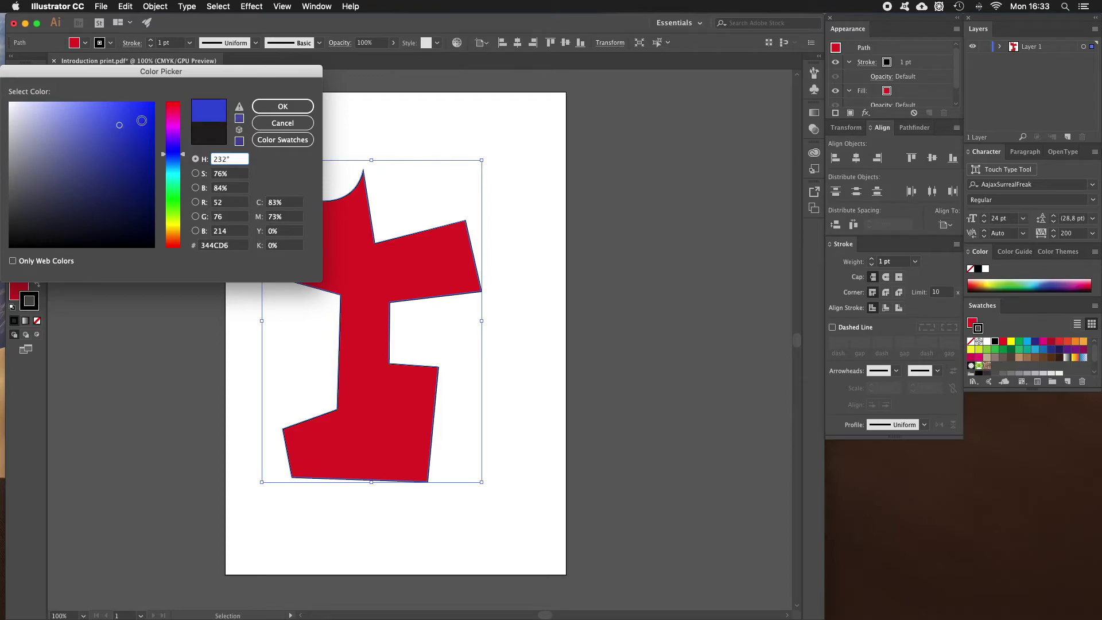
click(283, 107)
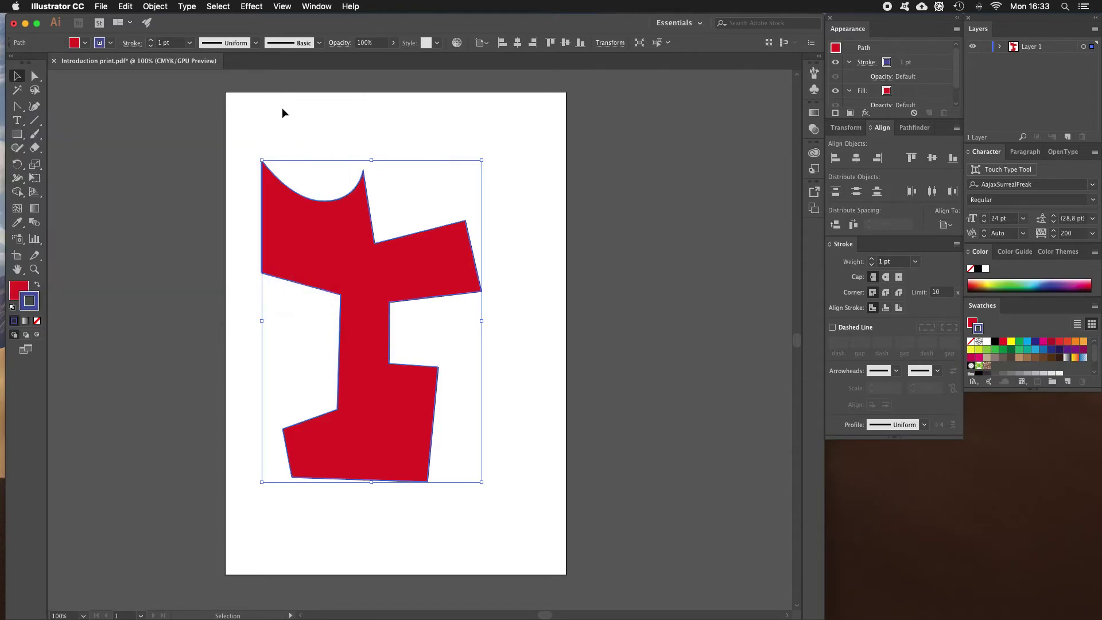
Step: Set the shape's stroke colour to a bright yellow with the Color Picker and deselect the shape
double_click(35, 301)
click(173, 225)
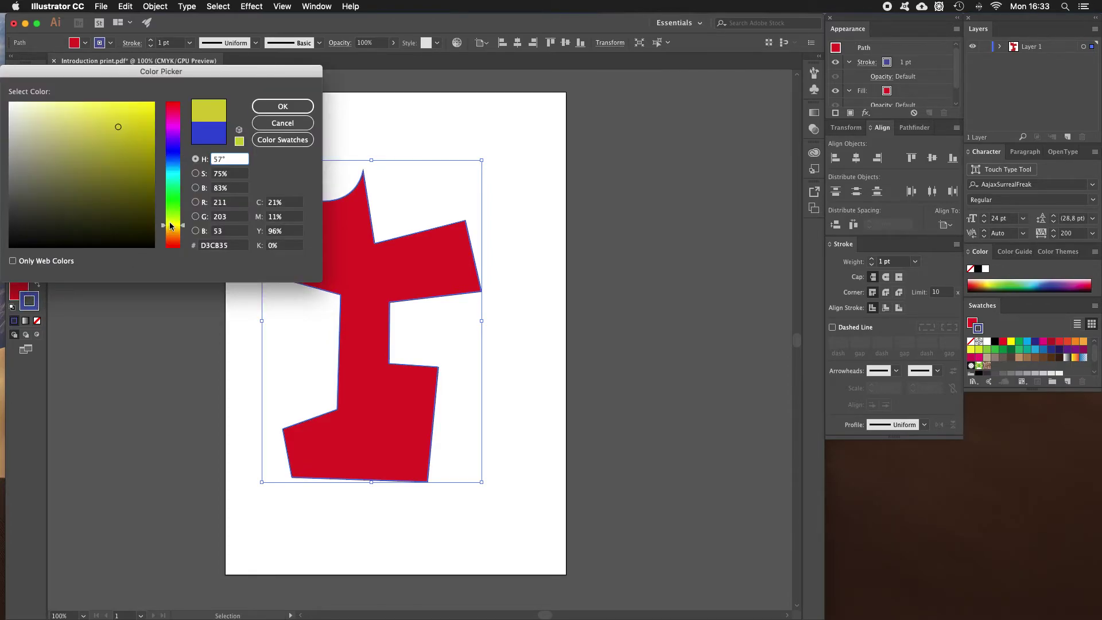
click(143, 117)
click(255, 112)
click(291, 121)
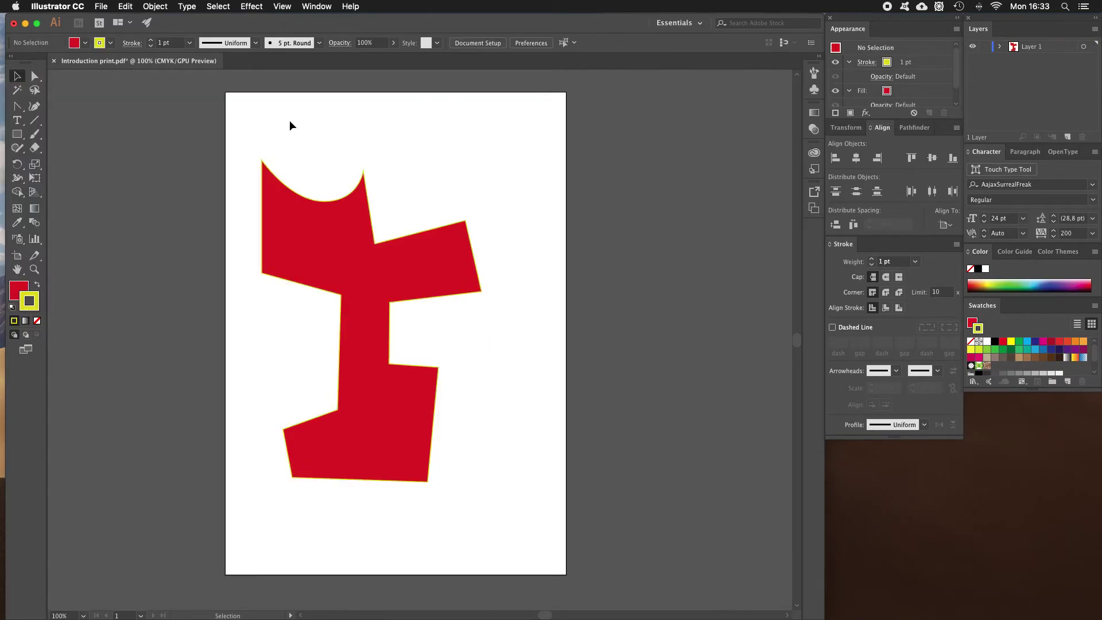
Step: Examine the yellow stroke and red fill up close along the shape's upper curve, and return to the whole page
key(z)
drag(363, 199, 362, 198)
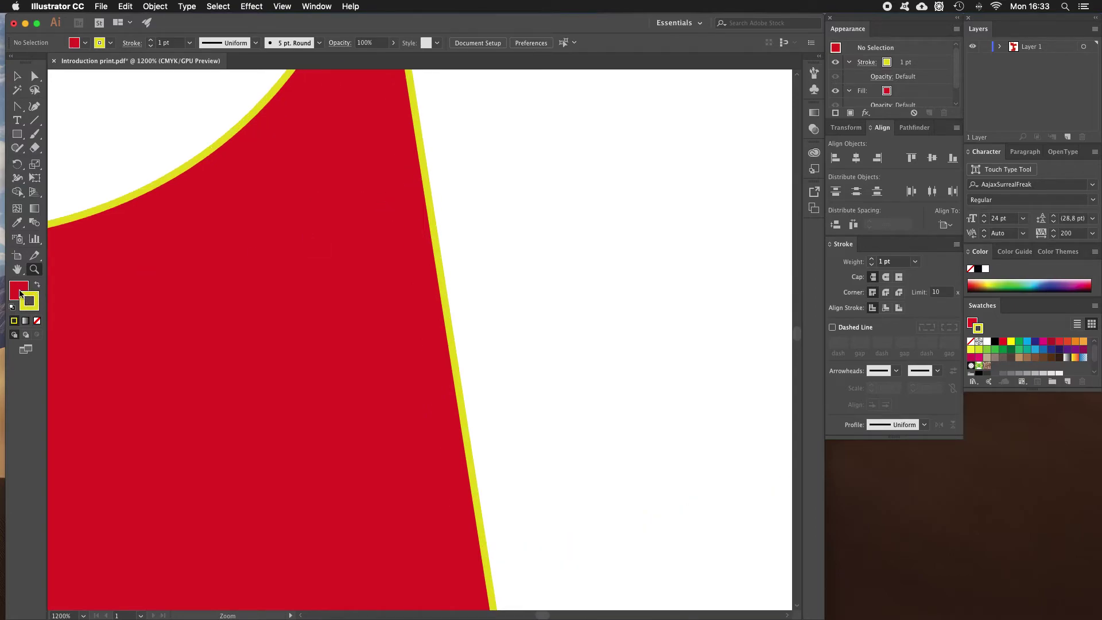
click(17, 292)
alt+click(247, 294)
alt+click(277, 296)
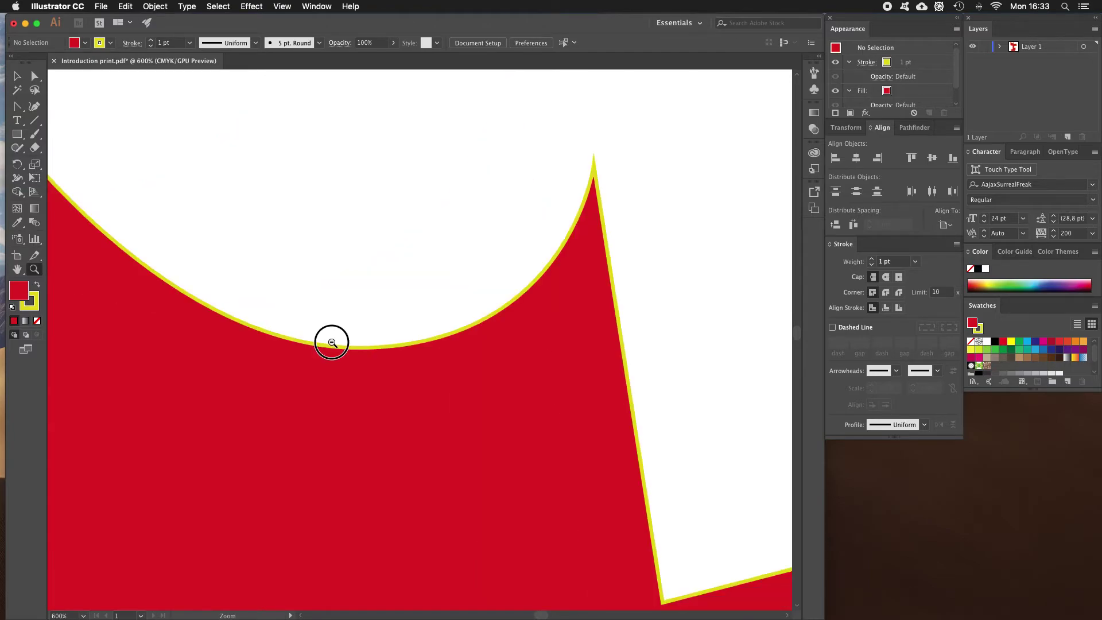
alt+click(331, 344)
alt+click(338, 361)
alt+click(338, 361)
alt+click(368, 370)
alt+click(378, 374)
drag(470, 375, 243, 301)
Step: Move the whole shape up and left to just inside the page's upper-left corner with the Selection tool, and deselect it
key(v)
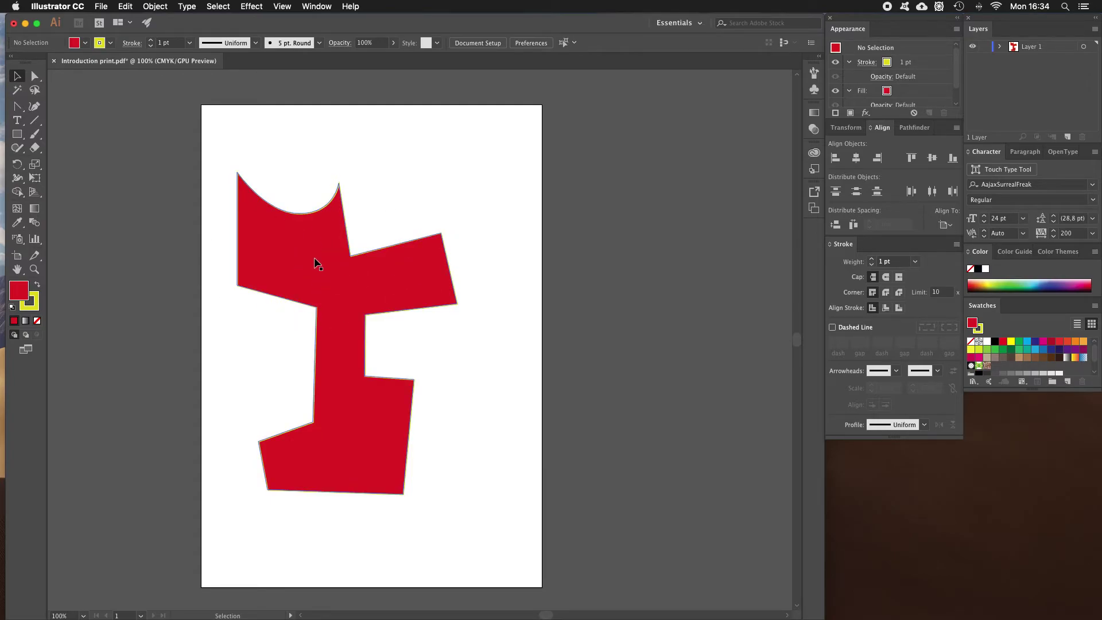
drag(320, 256, 293, 202)
click(427, 196)
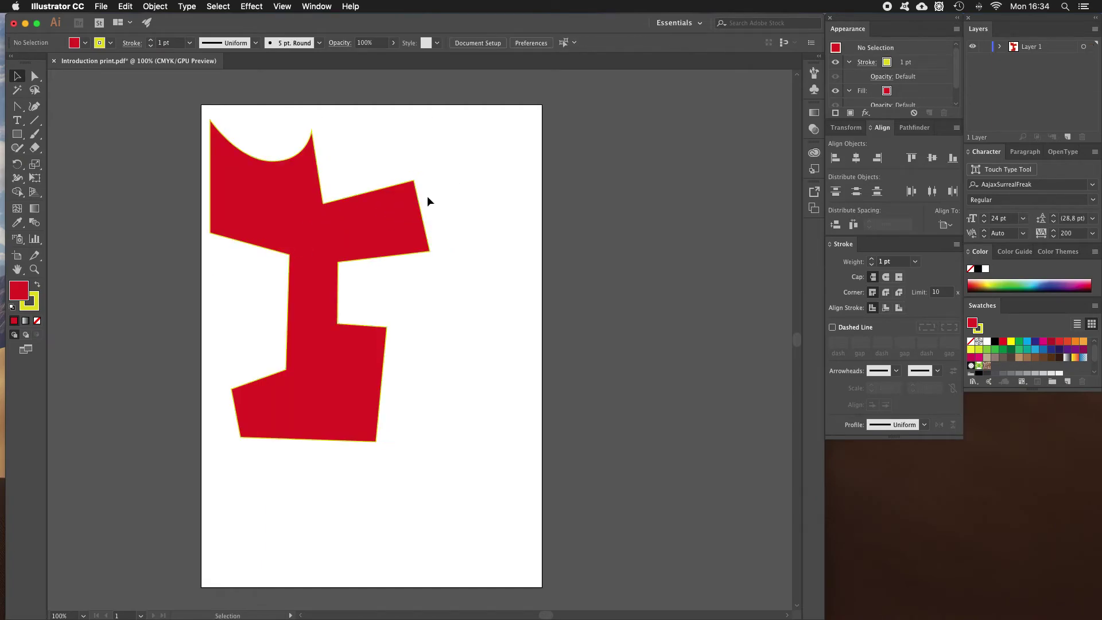
click(305, 229)
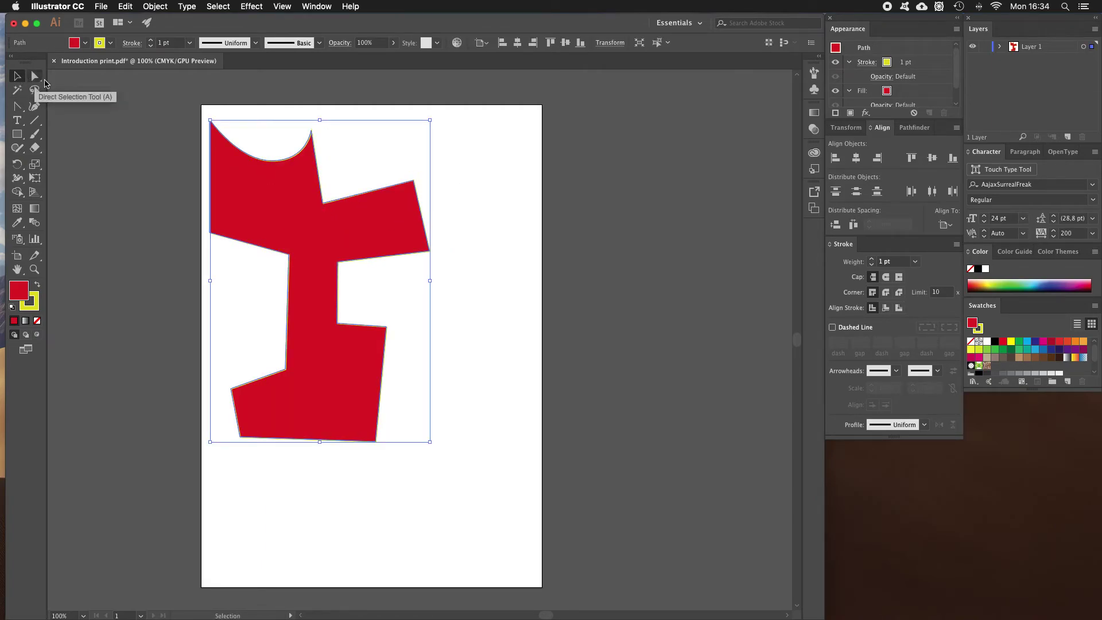
click(85, 152)
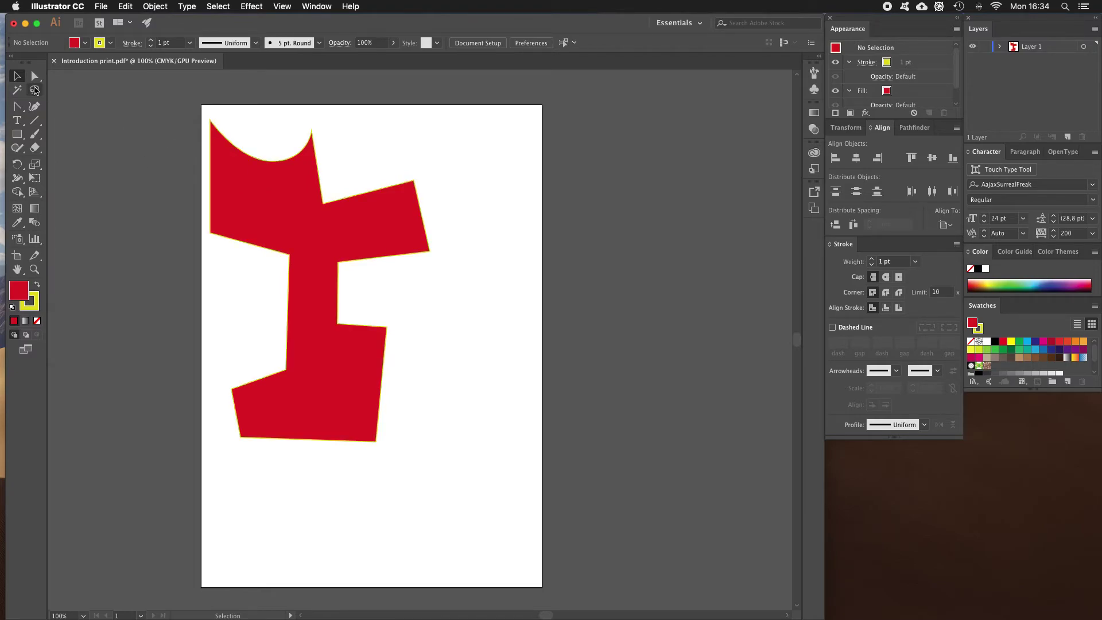
Step: Select the shape, review the list of available panels and its Transform values, and return to the Align options
click(273, 190)
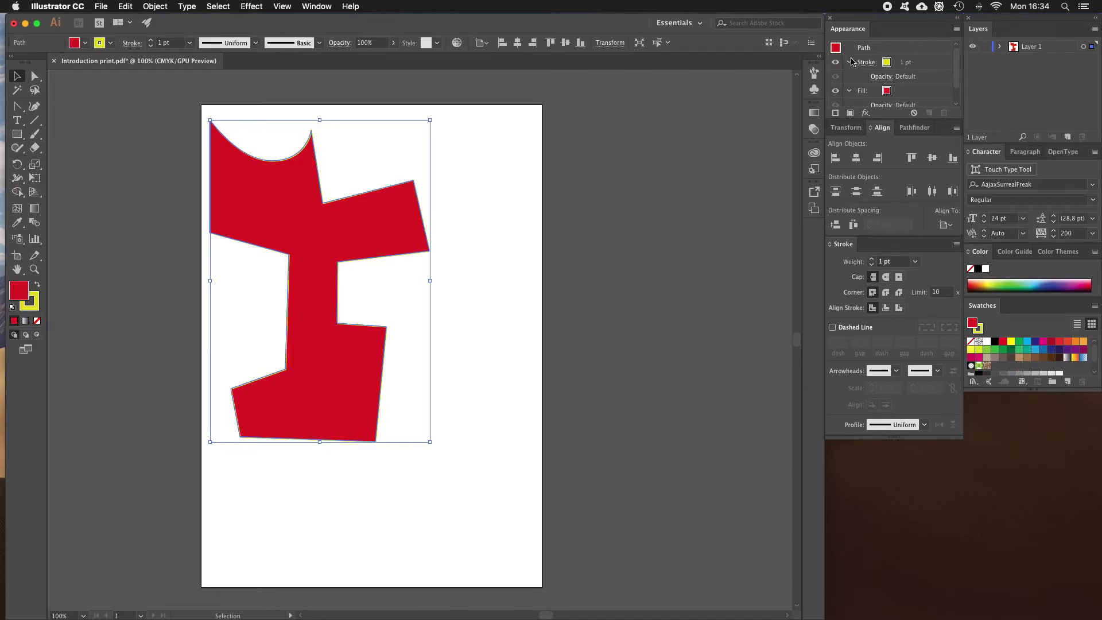
click(320, 9)
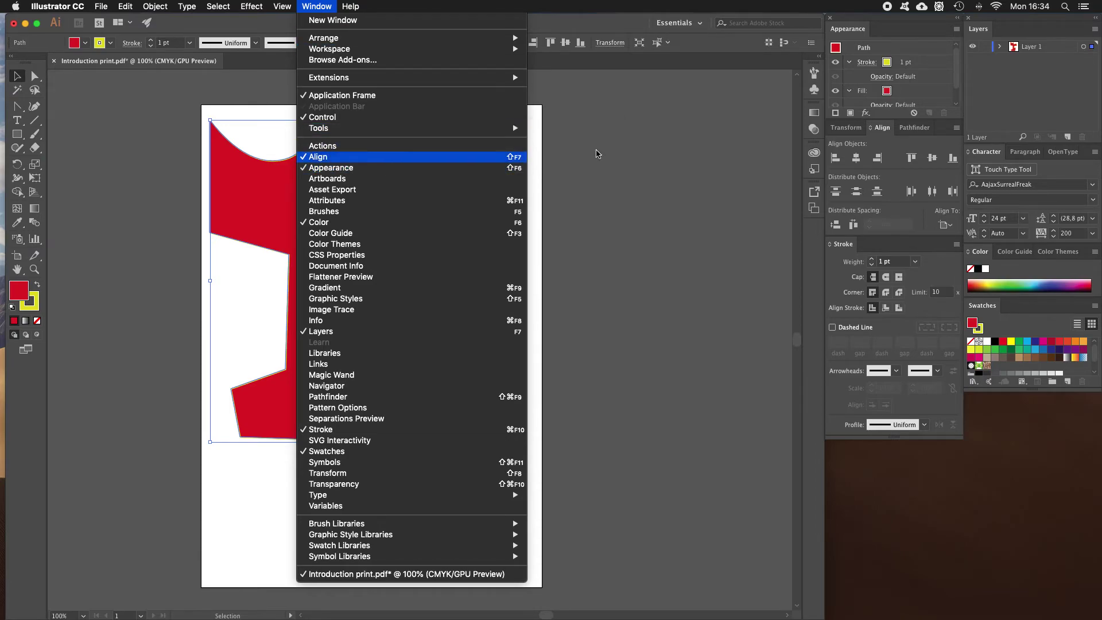
click(418, 170)
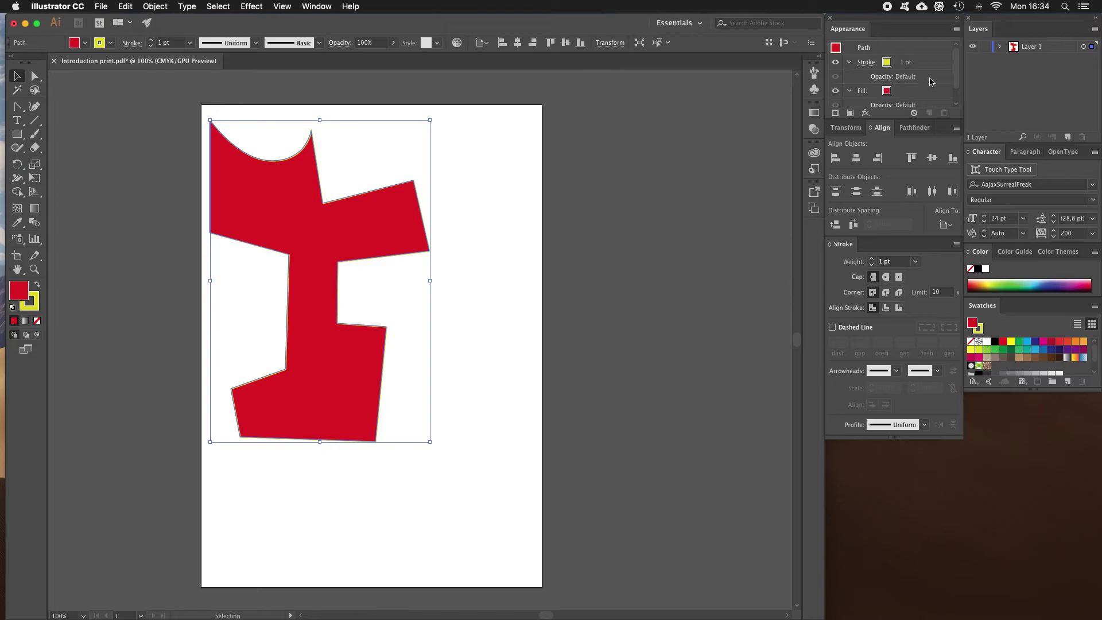
click(844, 131)
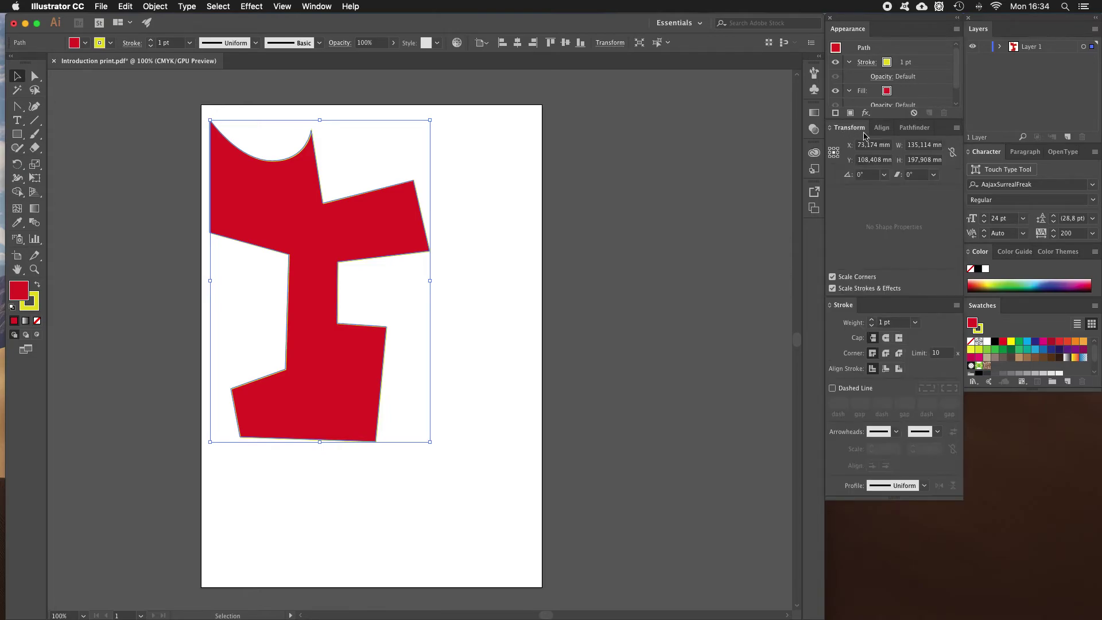
click(881, 130)
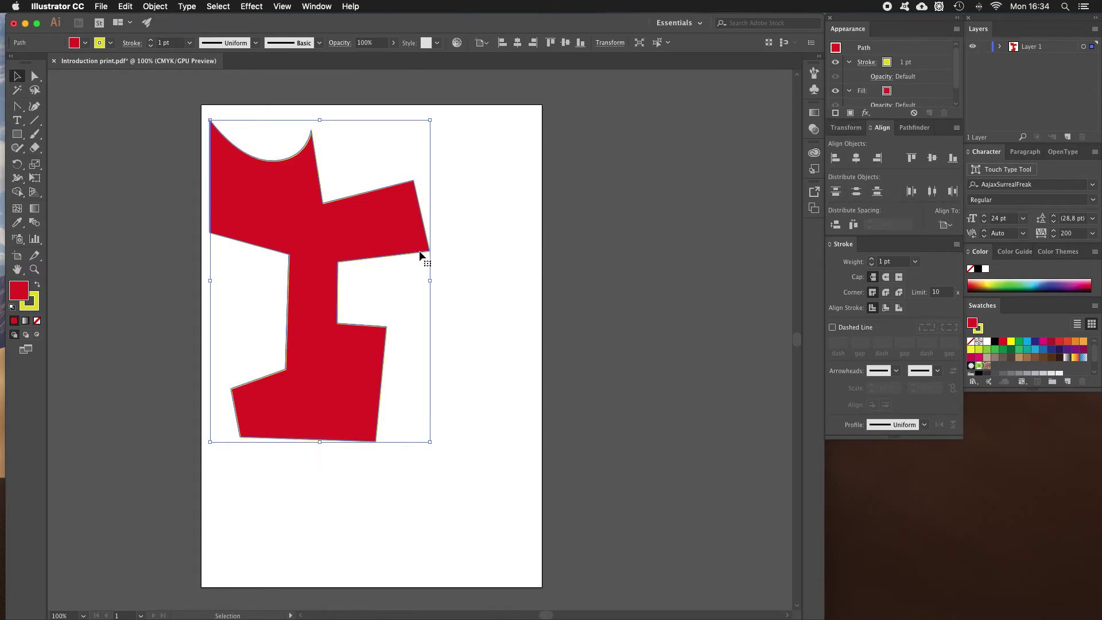
Step: Move the shape down and right to about the page's centre, set its stroke colour to black 000000, and deselect it
mouse_move(315, 232)
mouse_down()
mouse_move(333, 238)
mouse_move(374, 292)
mouse_move(313, 228)
mouse_up()
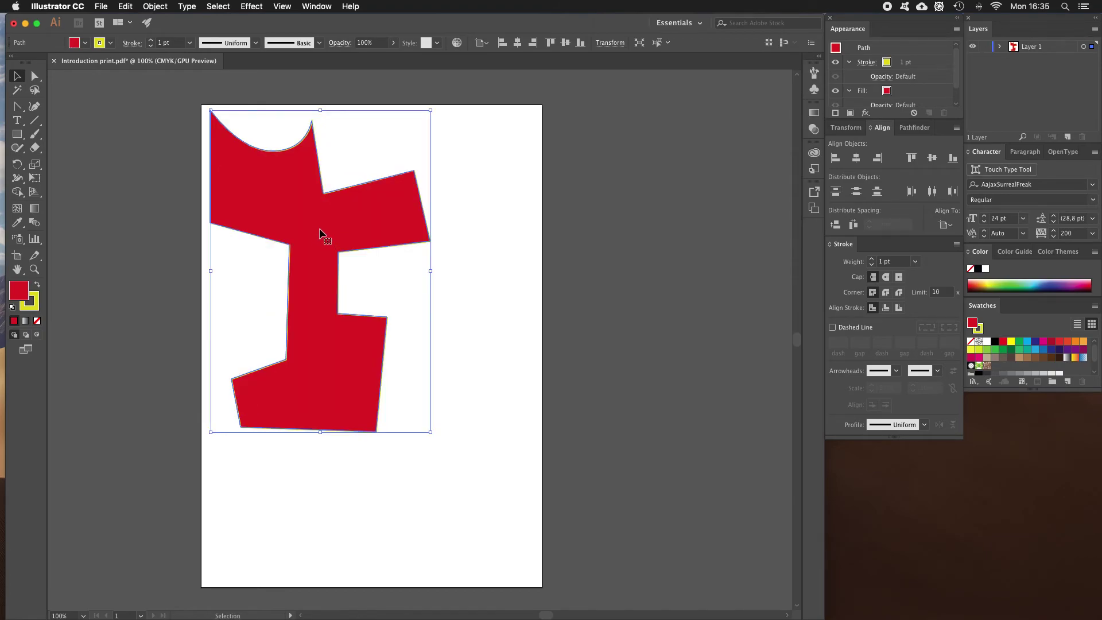
drag(317, 236, 382, 311)
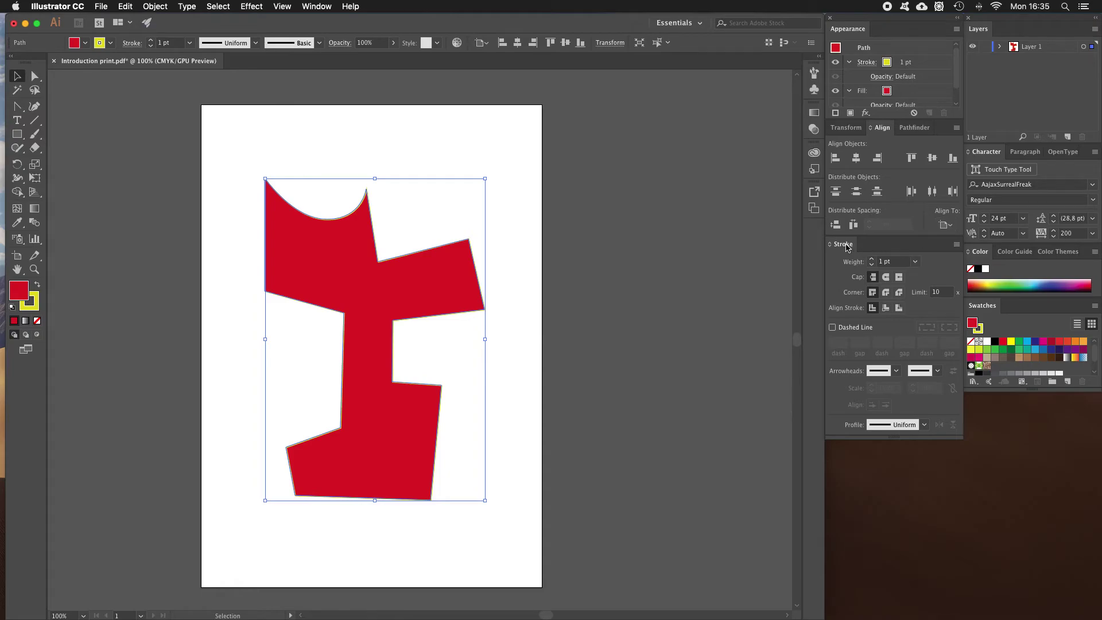
click(34, 310)
double_click(31, 307)
drag(131, 230, 154, 248)
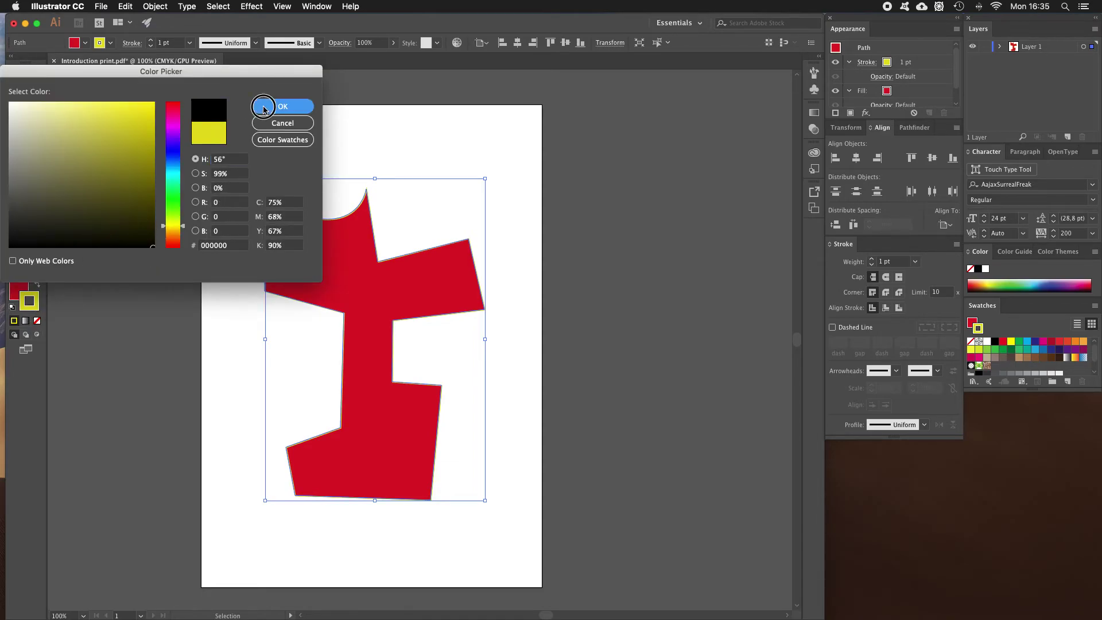
click(283, 106)
click(307, 151)
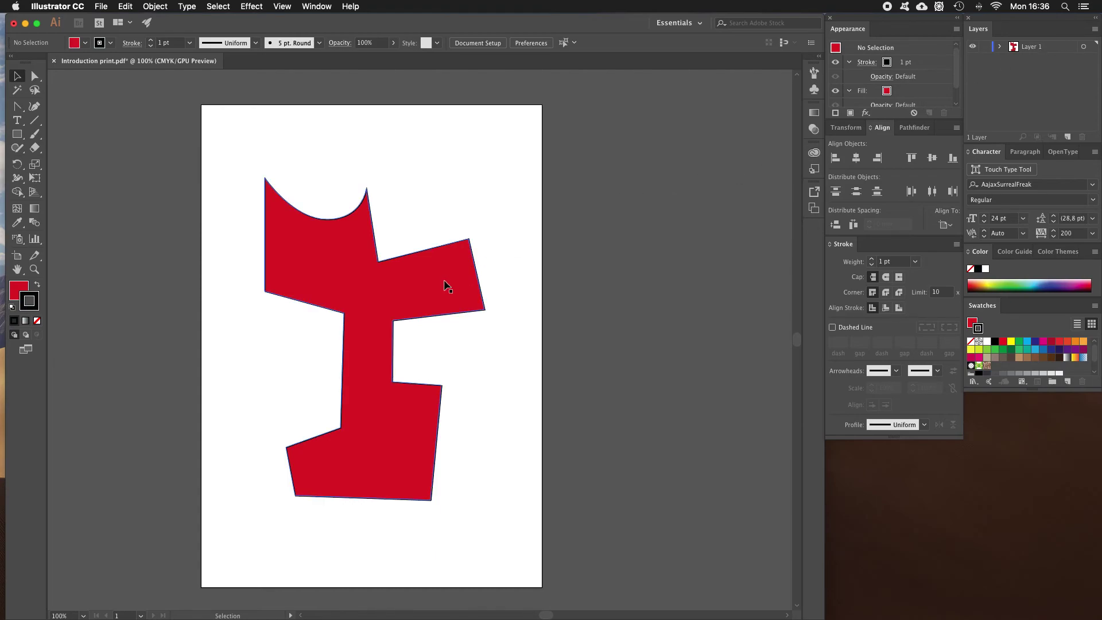
Step: Examine the contents of Layer 1 and the Paragraph and Character formatting options
click(1000, 48)
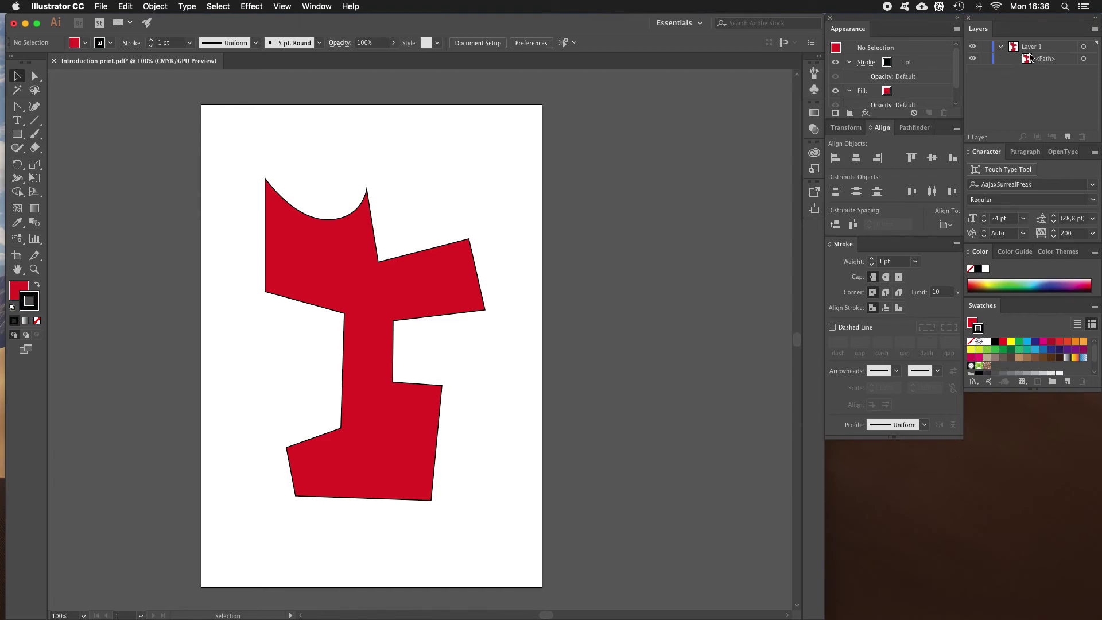
click(1000, 47)
click(1000, 47)
click(1002, 48)
click(1001, 49)
click(1001, 49)
click(1031, 49)
click(1026, 86)
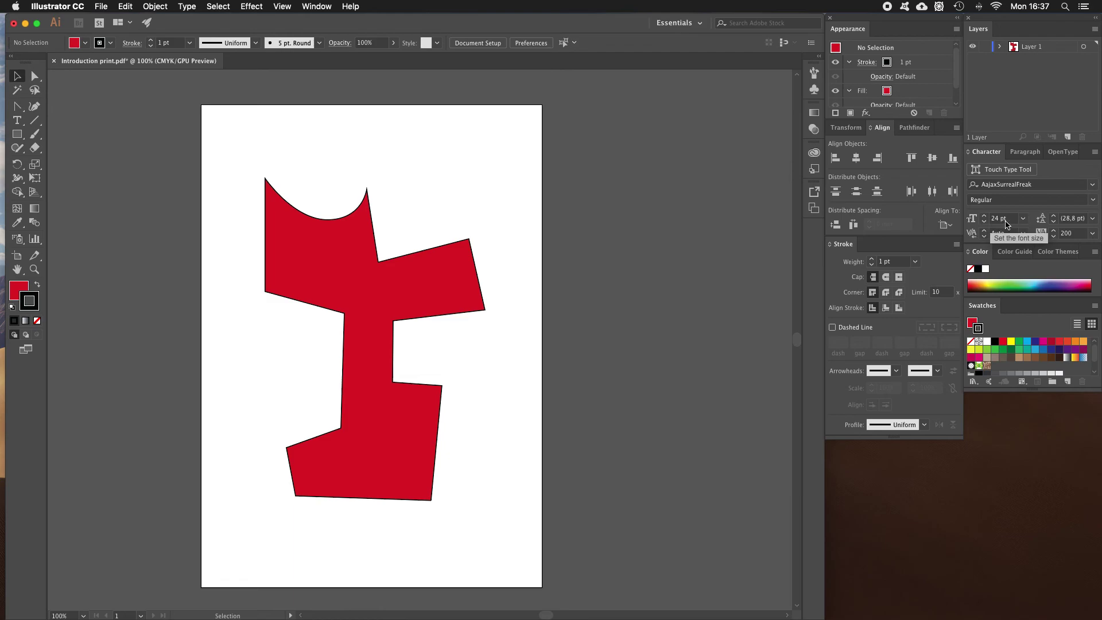
click(1024, 152)
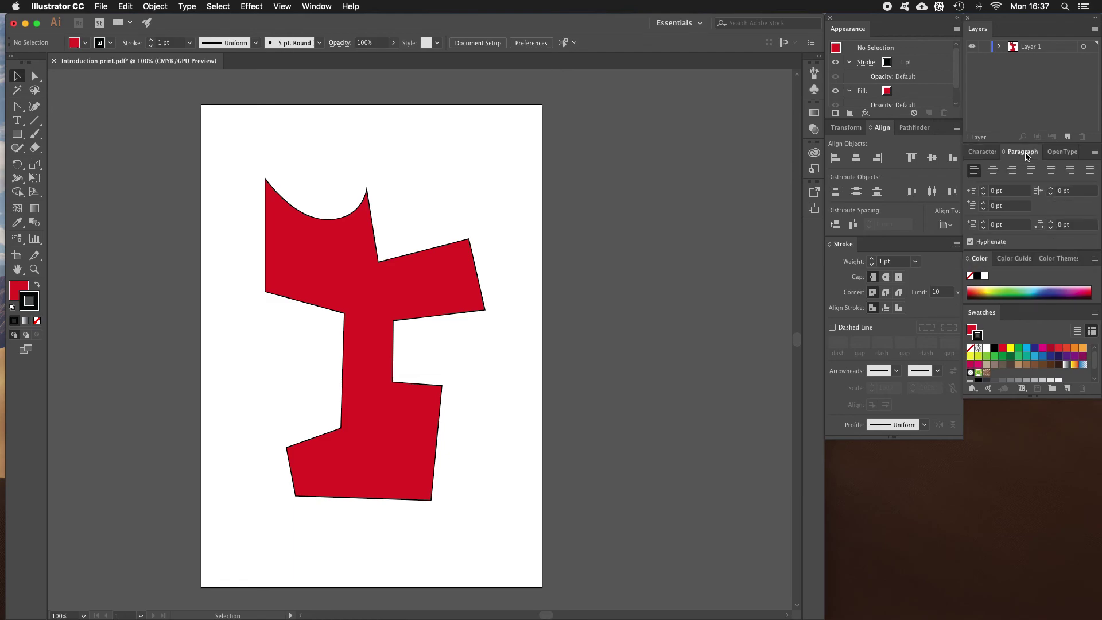
click(984, 153)
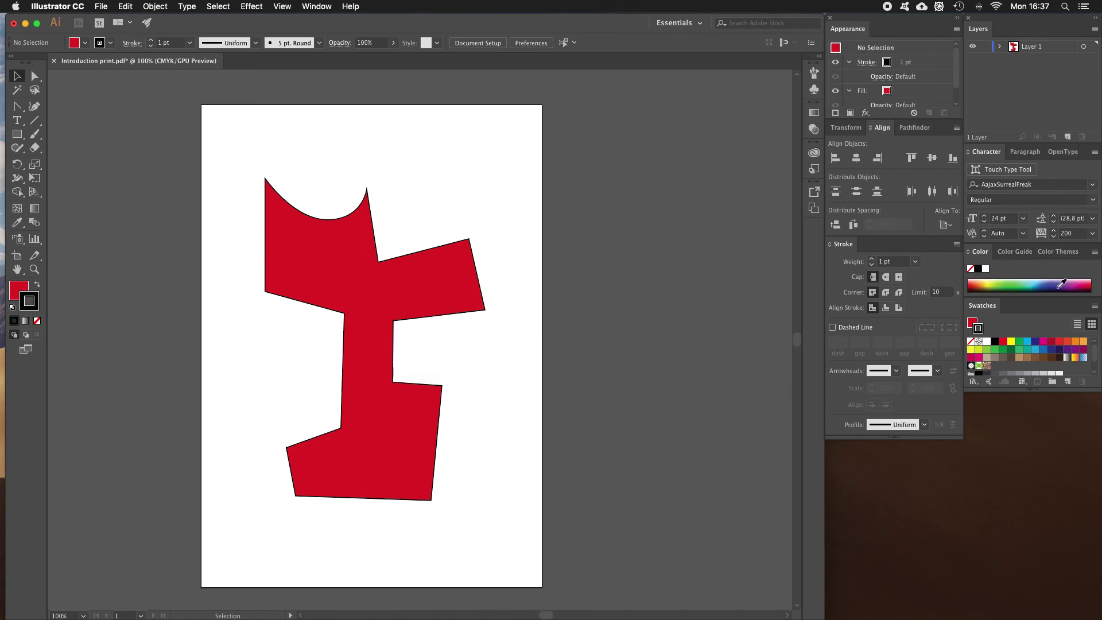
Step: Try the muted red 936165 as the fill colour in the Color Picker, and discard the choice
click(36, 300)
double_click(21, 292)
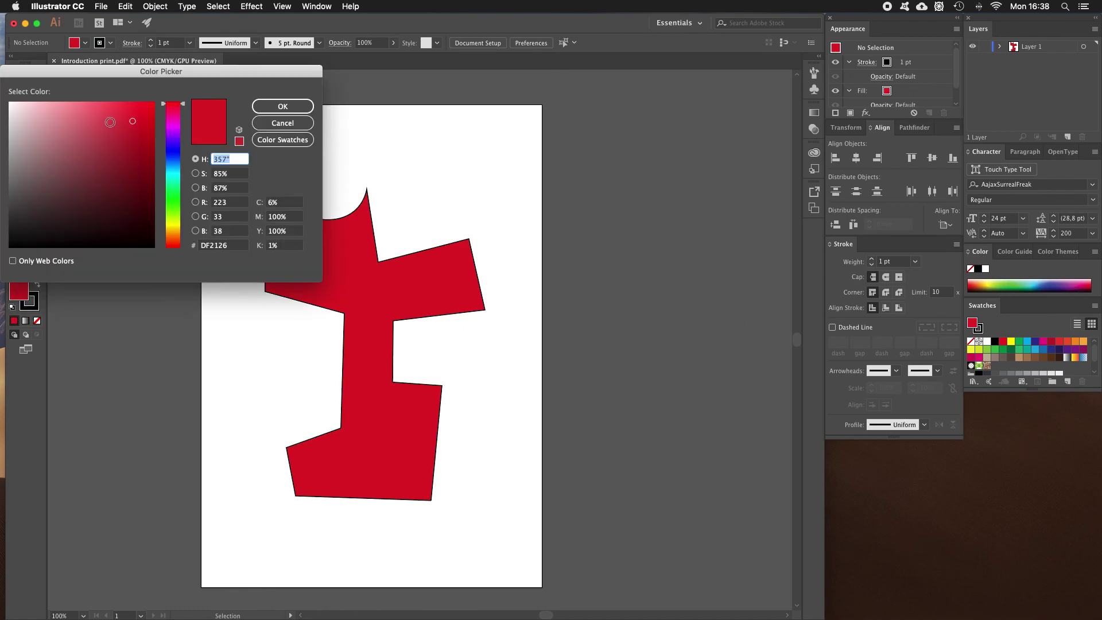
mouse_move(84, 130)
mouse_down()
mouse_move(43, 160)
mouse_move(48, 136)
mouse_move(90, 179)
mouse_move(57, 174)
mouse_move(92, 178)
mouse_move(59, 162)
mouse_up()
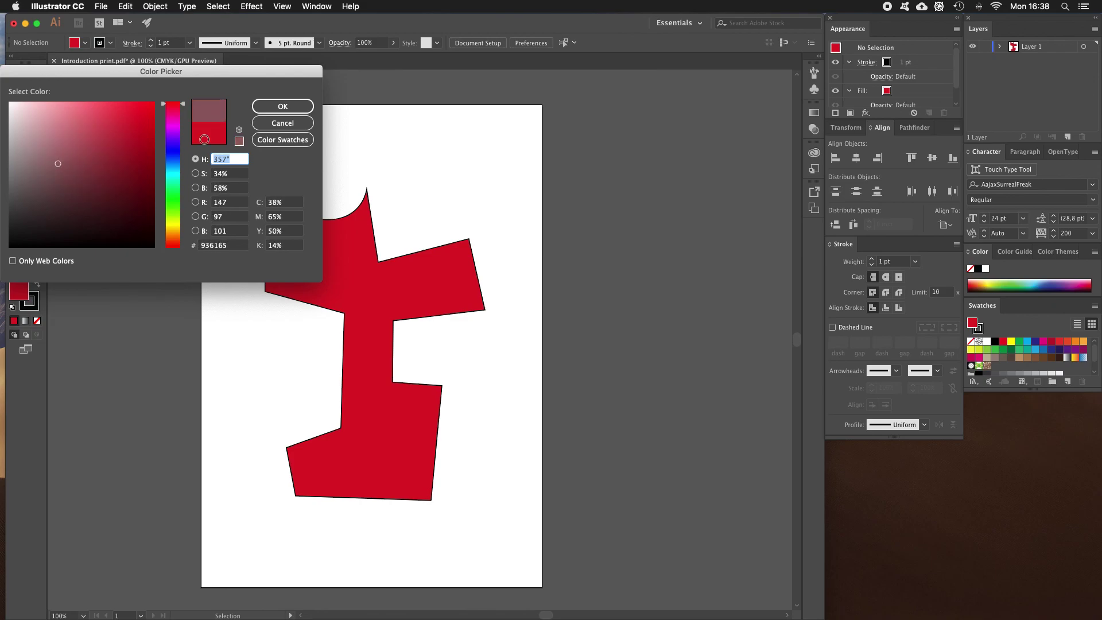
click(265, 127)
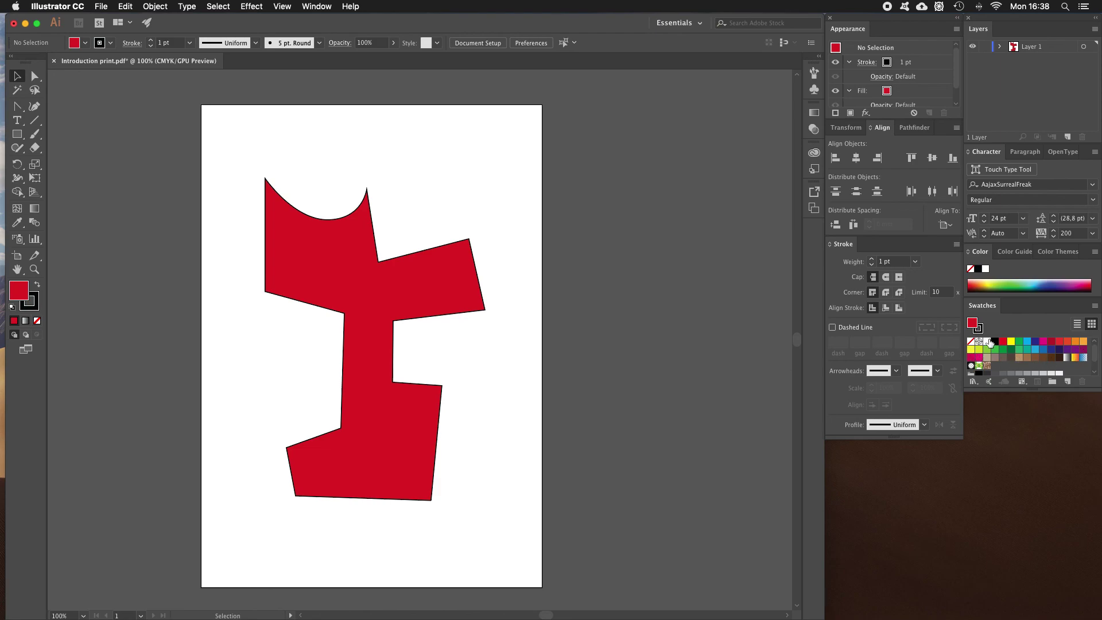
Step: Examine the swatch options and the available swatch libraries, including the Art History and Nature groups, without opening a library
click(1095, 305)
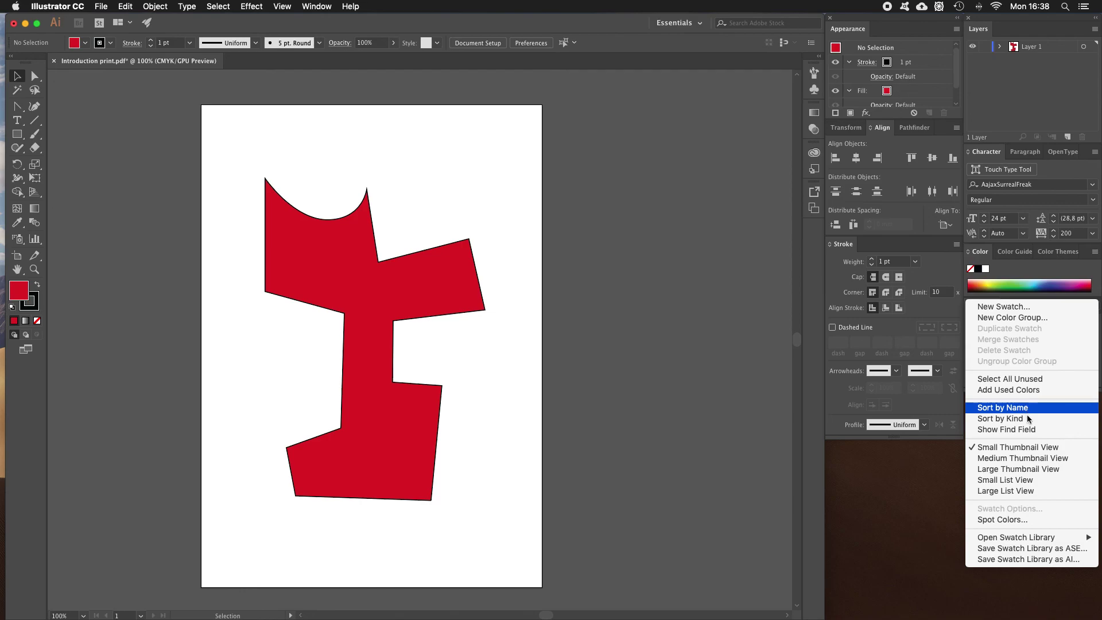
mouse_move(1031, 538)
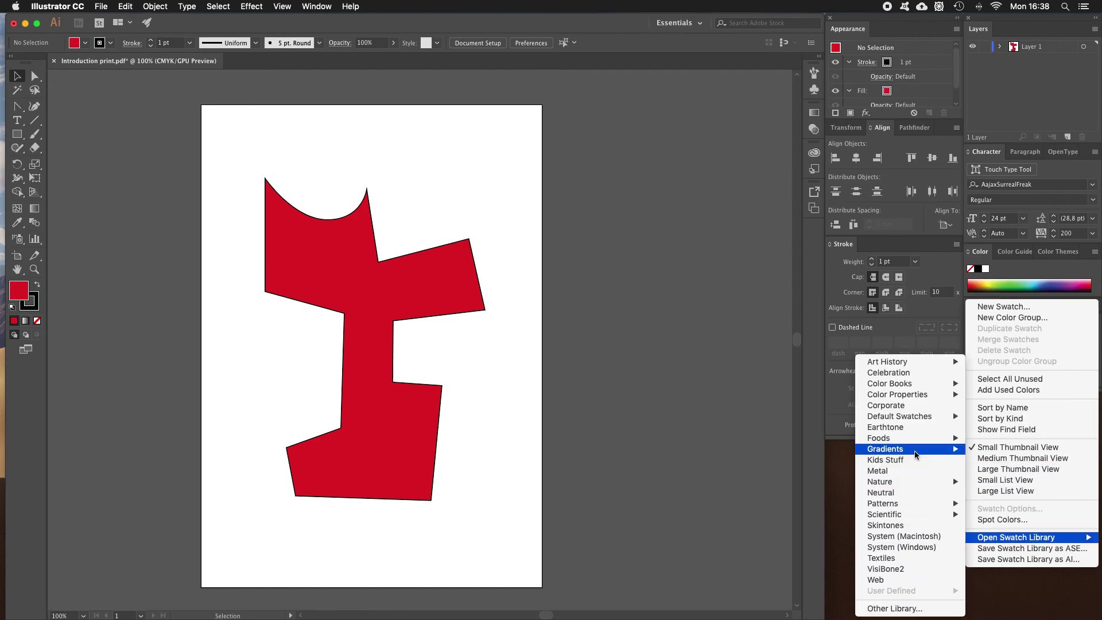
mouse_move(917, 368)
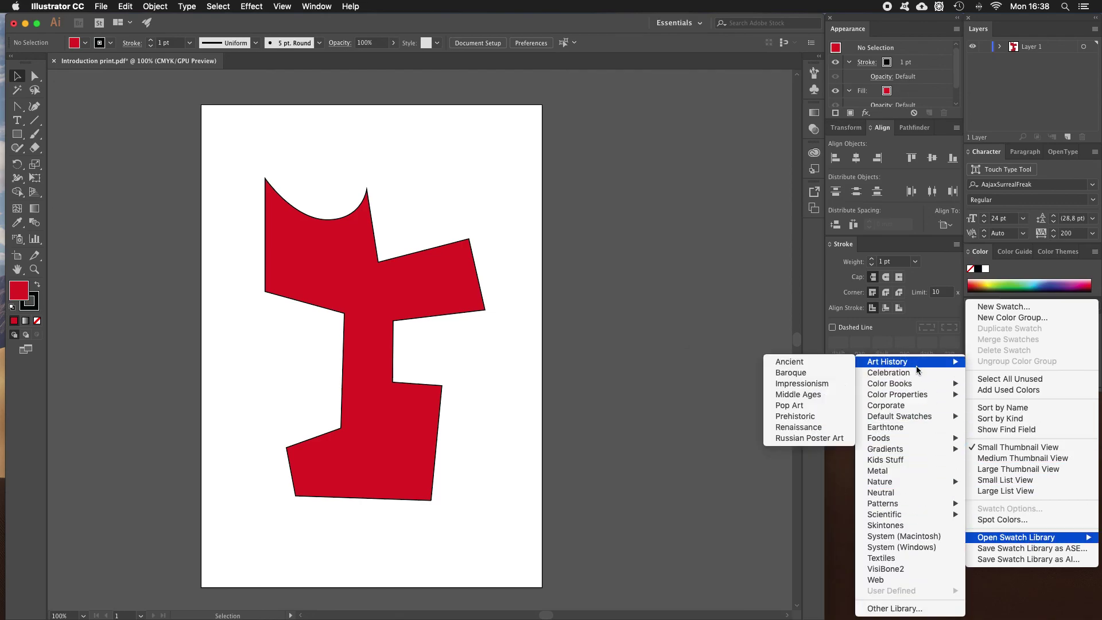
mouse_move(916, 388)
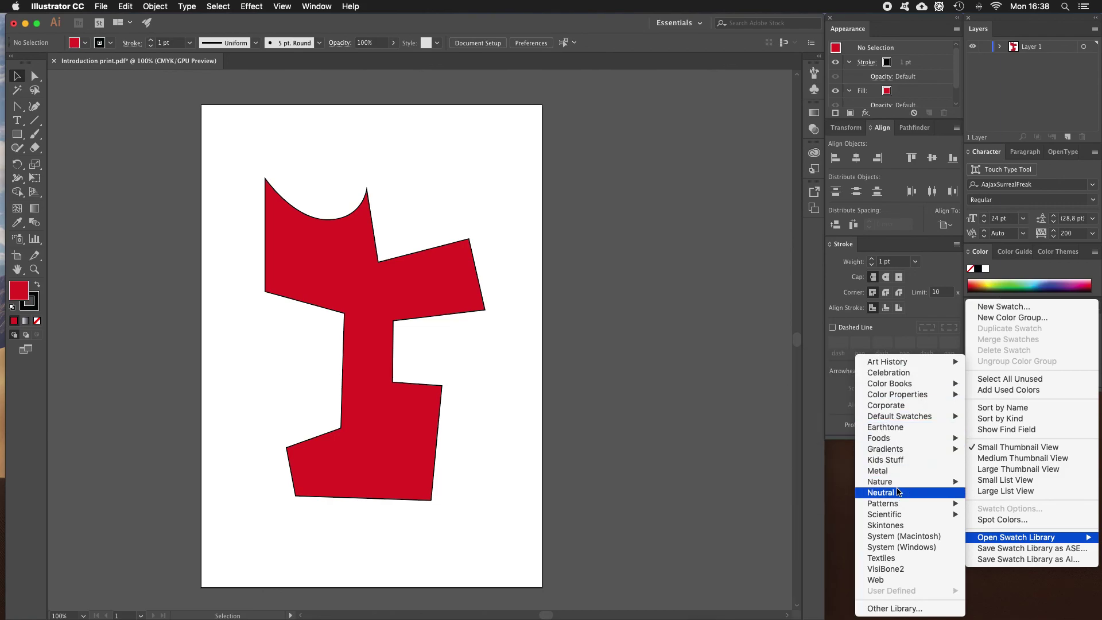
mouse_move(900, 483)
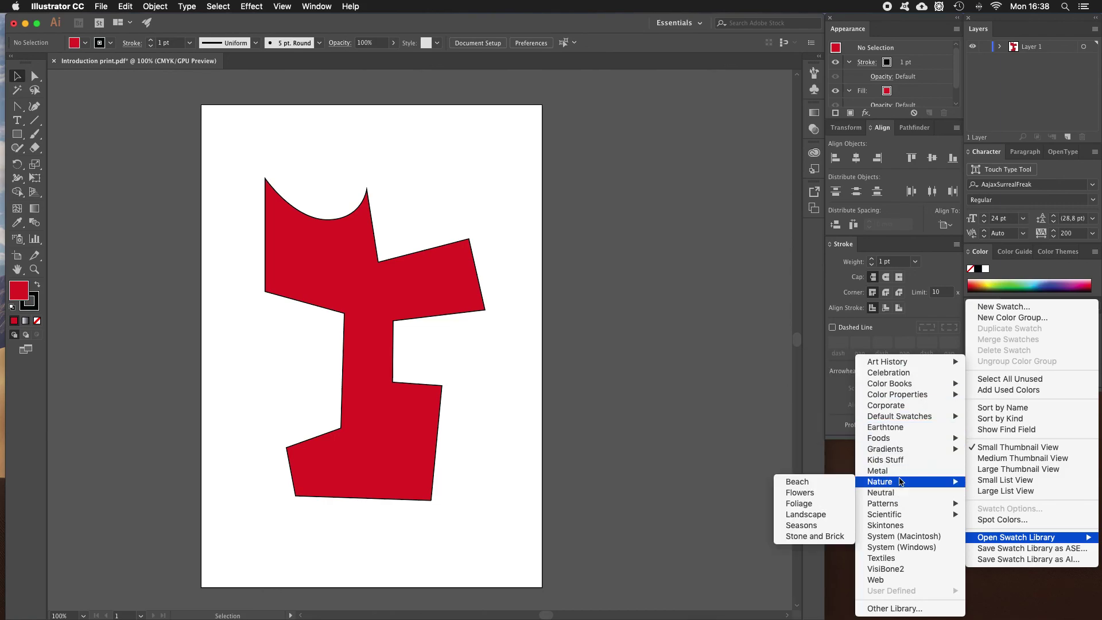
click(1021, 271)
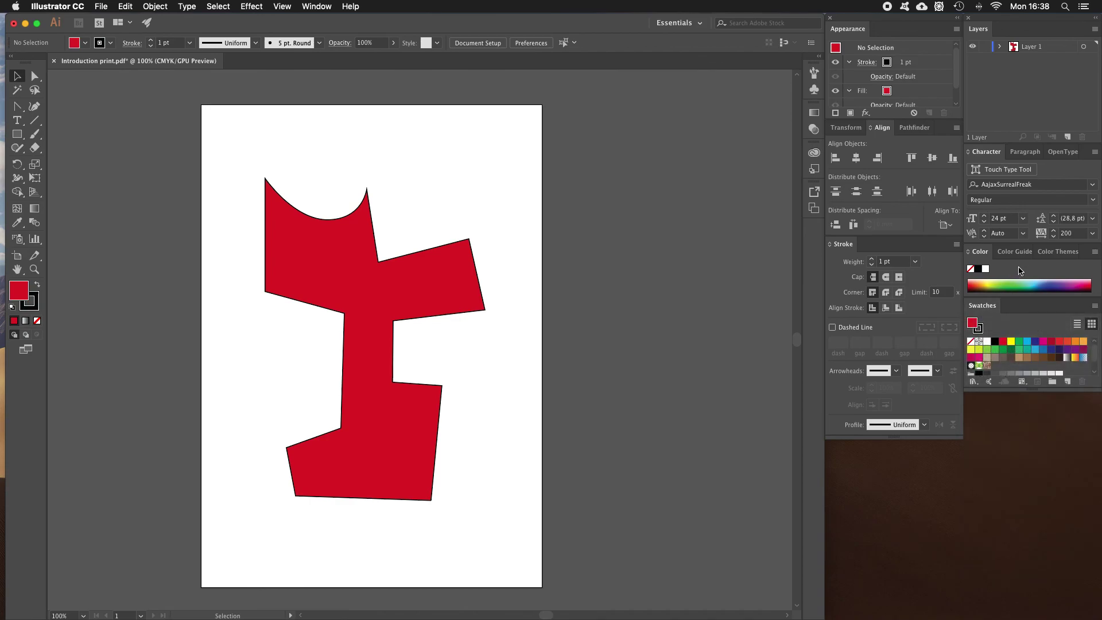